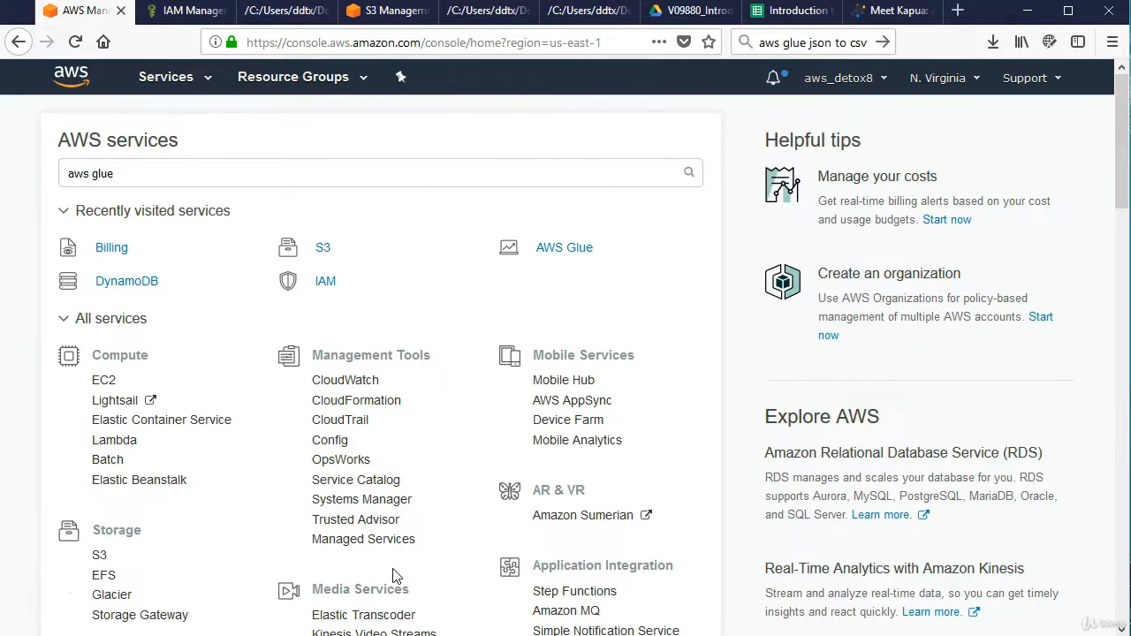
- Open the AWS Glue service and display the tables in its data catalog
{"action": "left_click", "coordinate": [354, 503]}
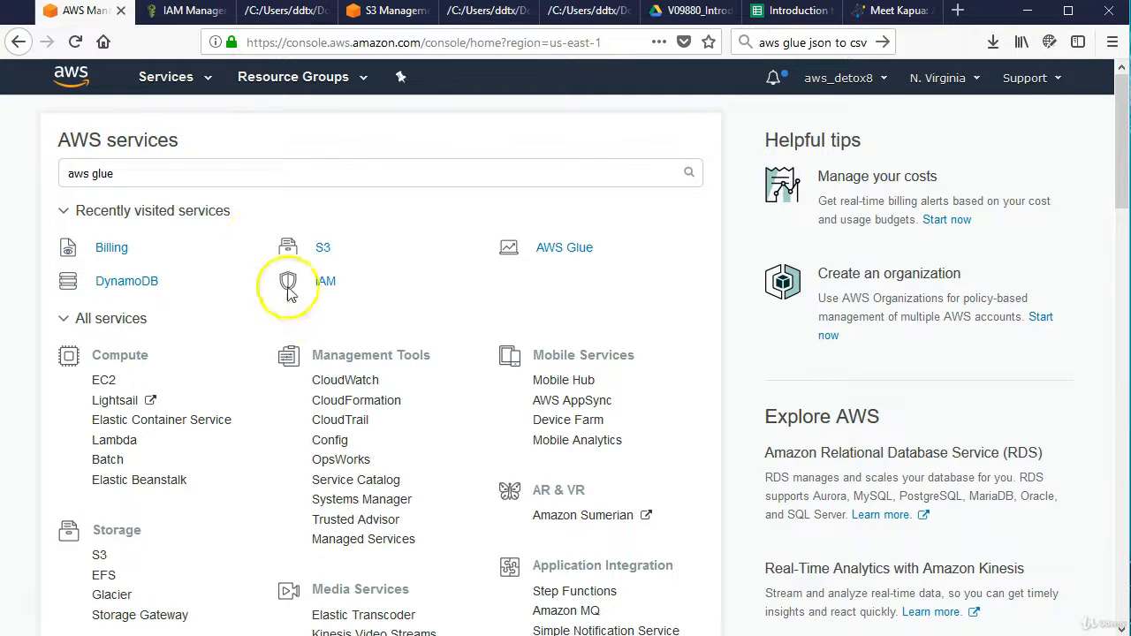
{"action": "left_click", "coordinate": [189, 175]}
{"action": "left_click", "coordinate": [156, 207]}
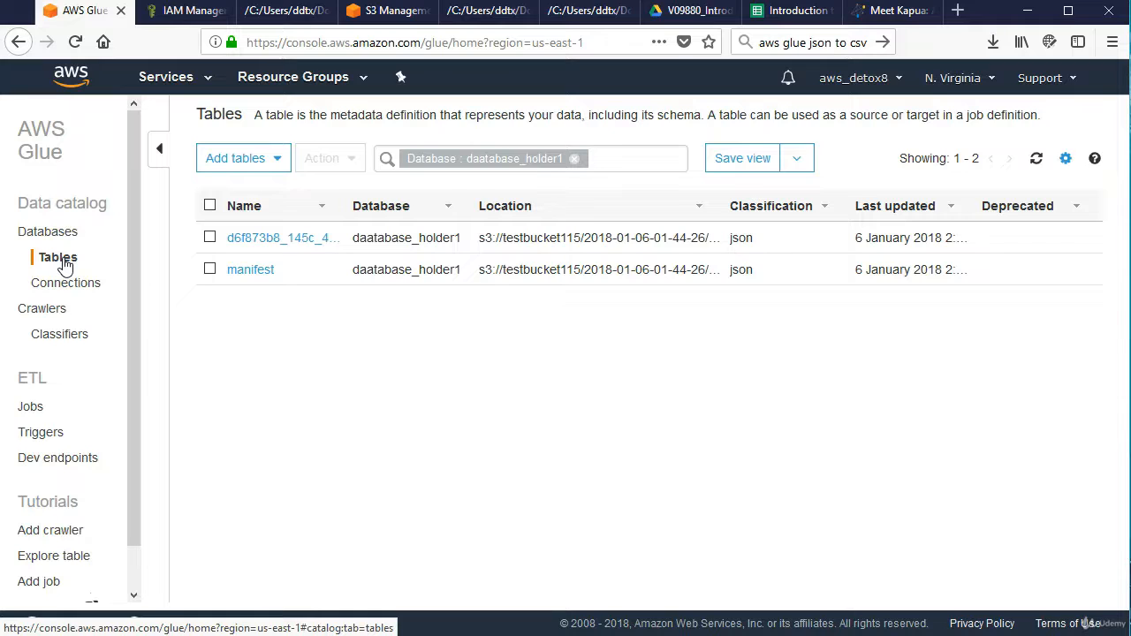
{"action": "left_click", "coordinate": [59, 259]}
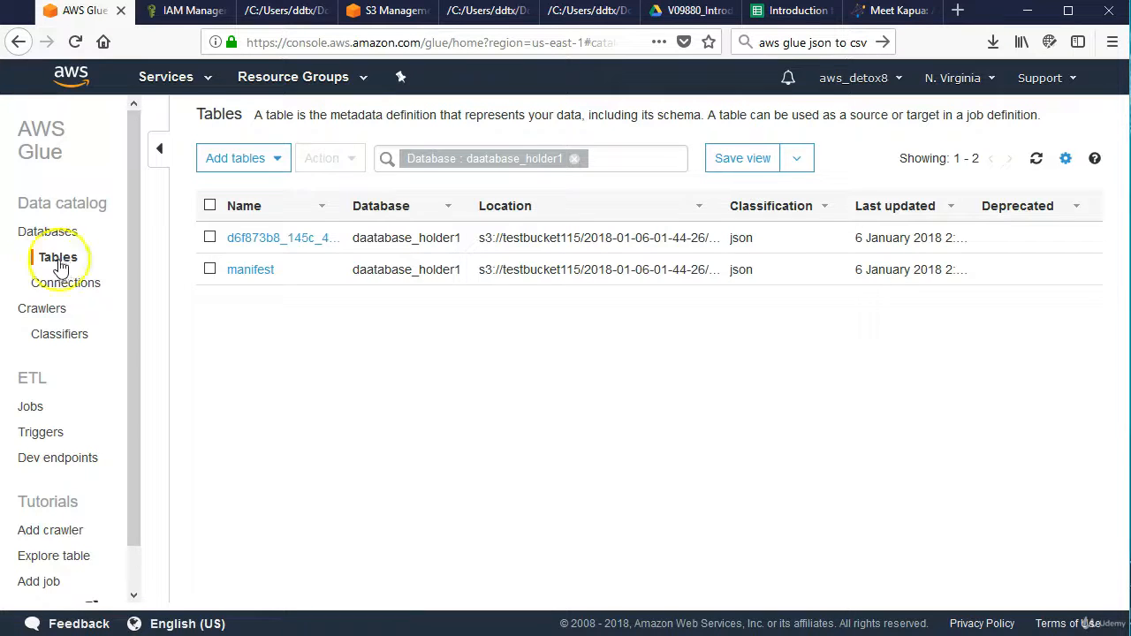
- Start adding tables using a crawler and name the crawler ourCrawler
{"action": "left_click", "coordinate": [231, 160]}
{"action": "left_click", "coordinate": [221, 194]}
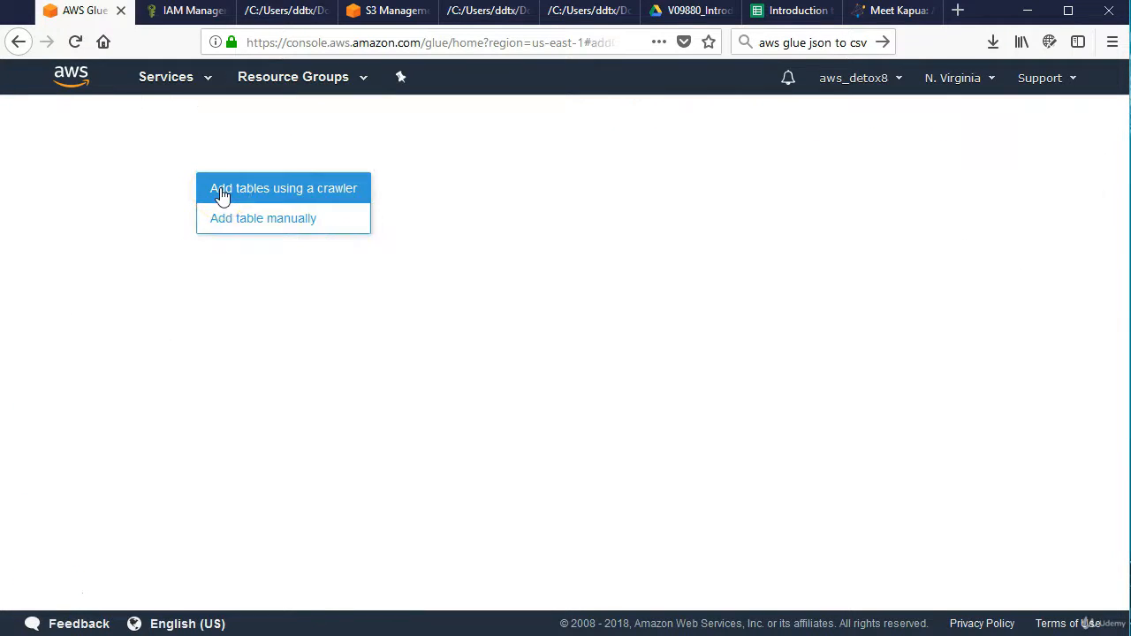
{"action": "left_click", "coordinate": [450, 243]}
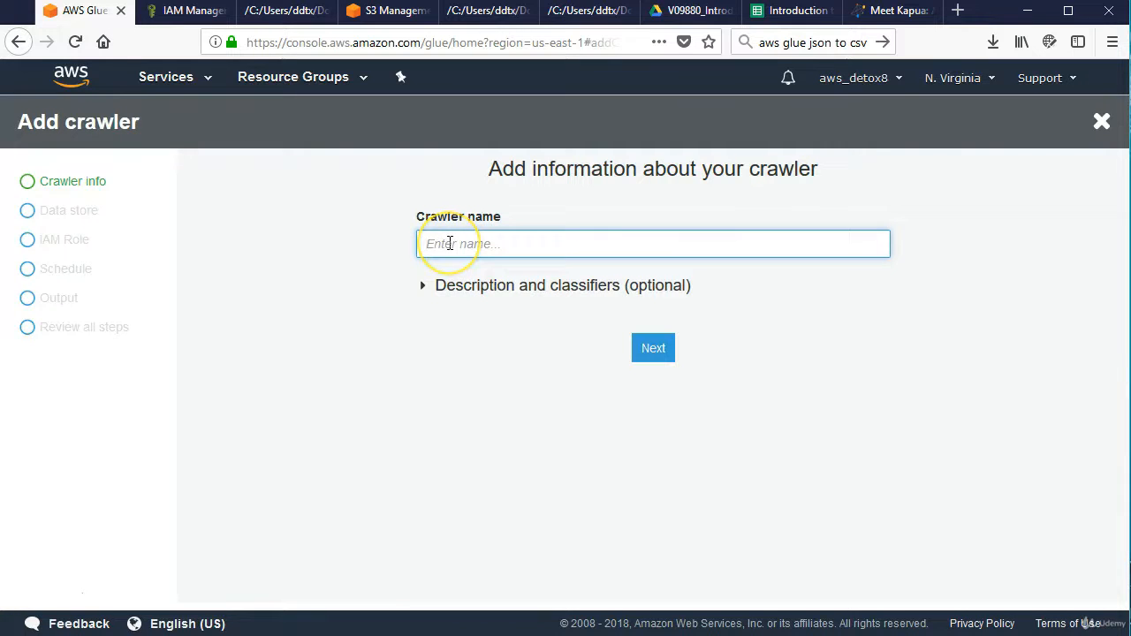
{"action": "type", "text": "our"}
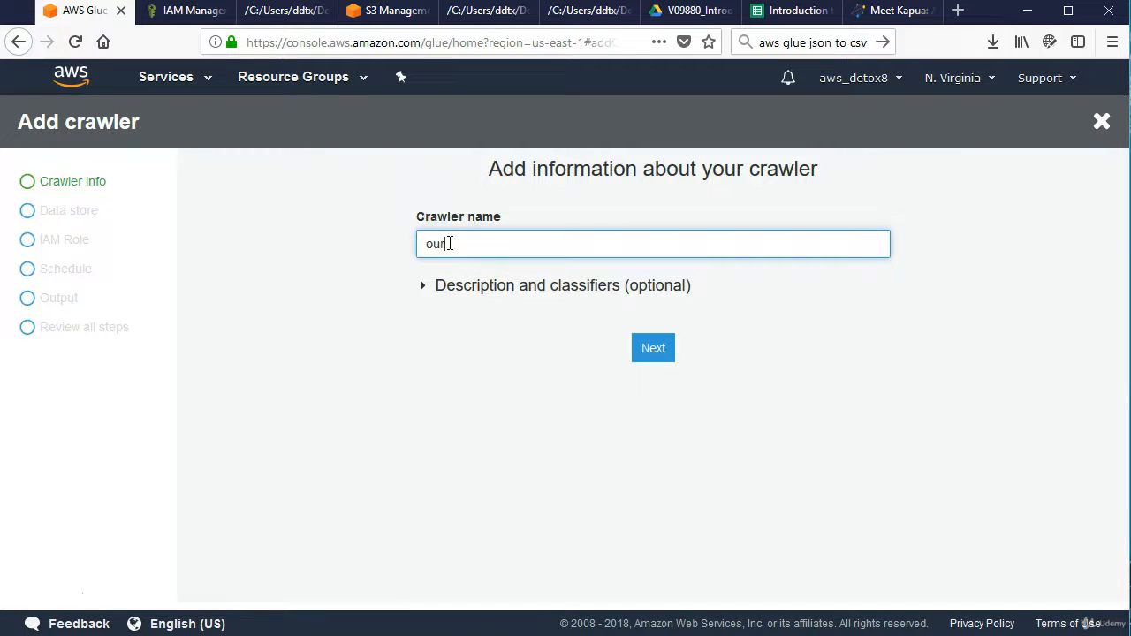
{"action": "type", "text": "Crawler"}
{"action": "key", "text": "Return"}
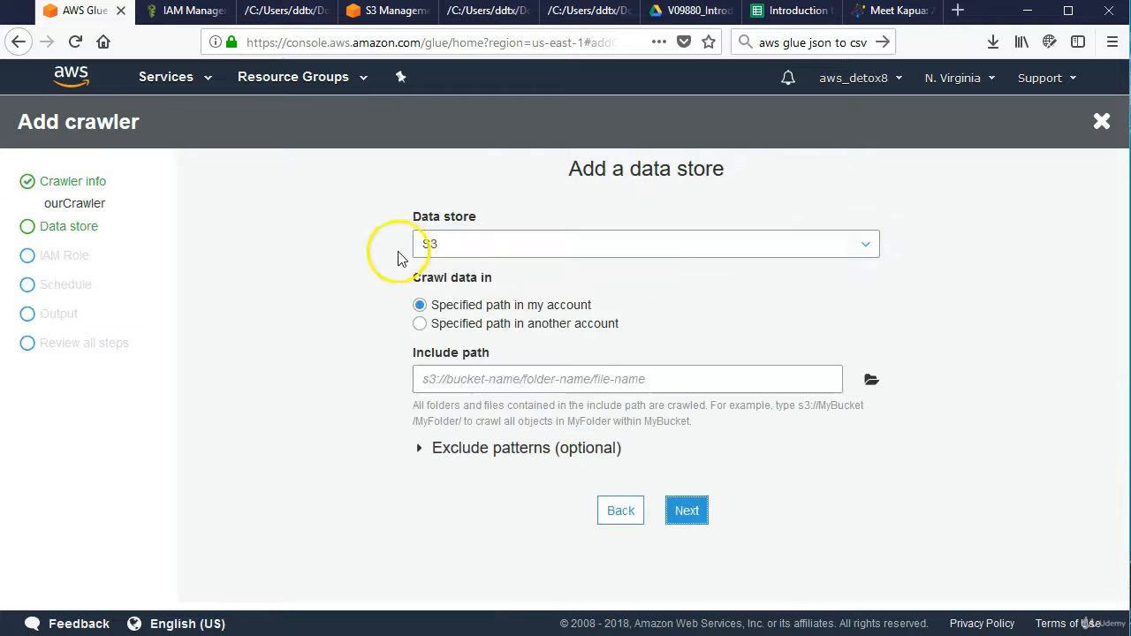
{"action": "left_click", "coordinate": [484, 252]}
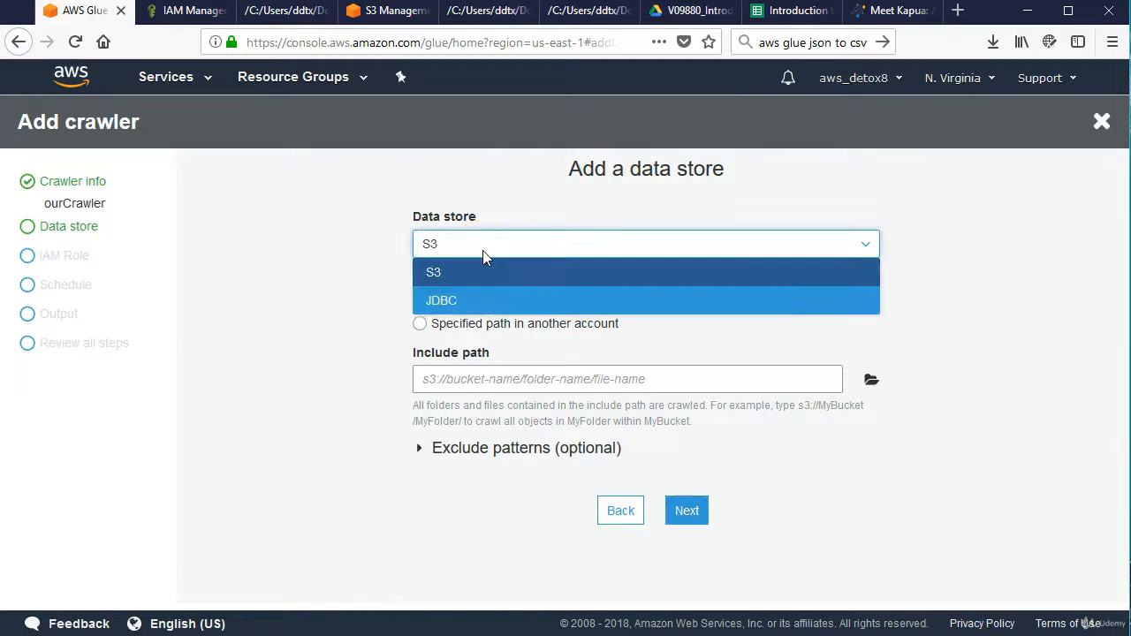
{"action": "left_click", "coordinate": [473, 281]}
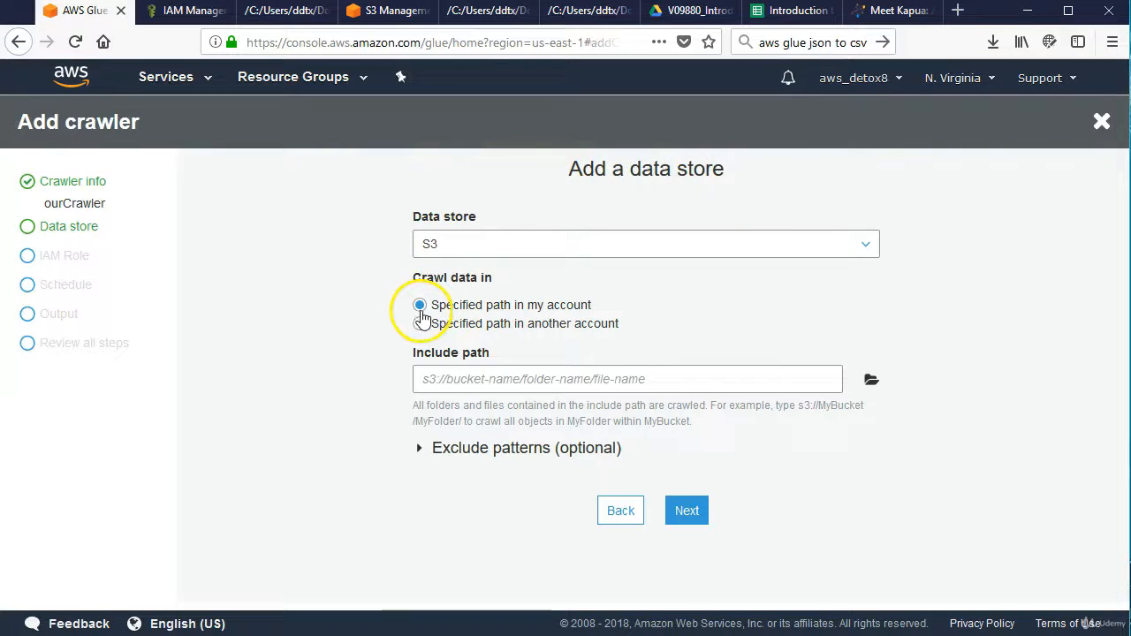
{"action": "left_click", "coordinate": [488, 379]}
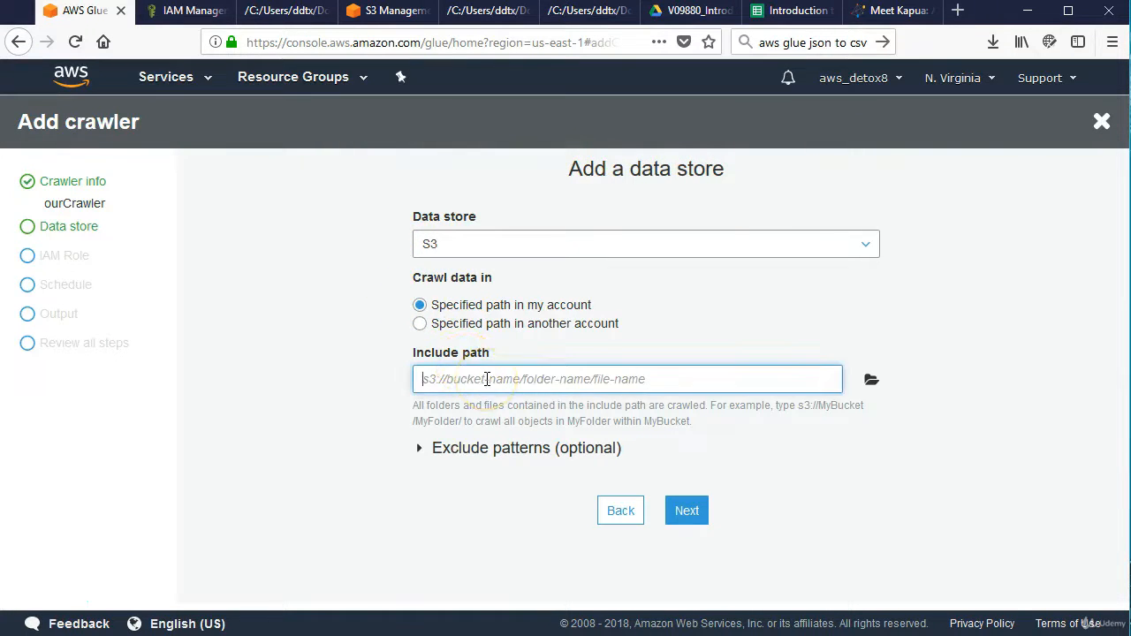
{"action": "left_click", "coordinate": [872, 380]}
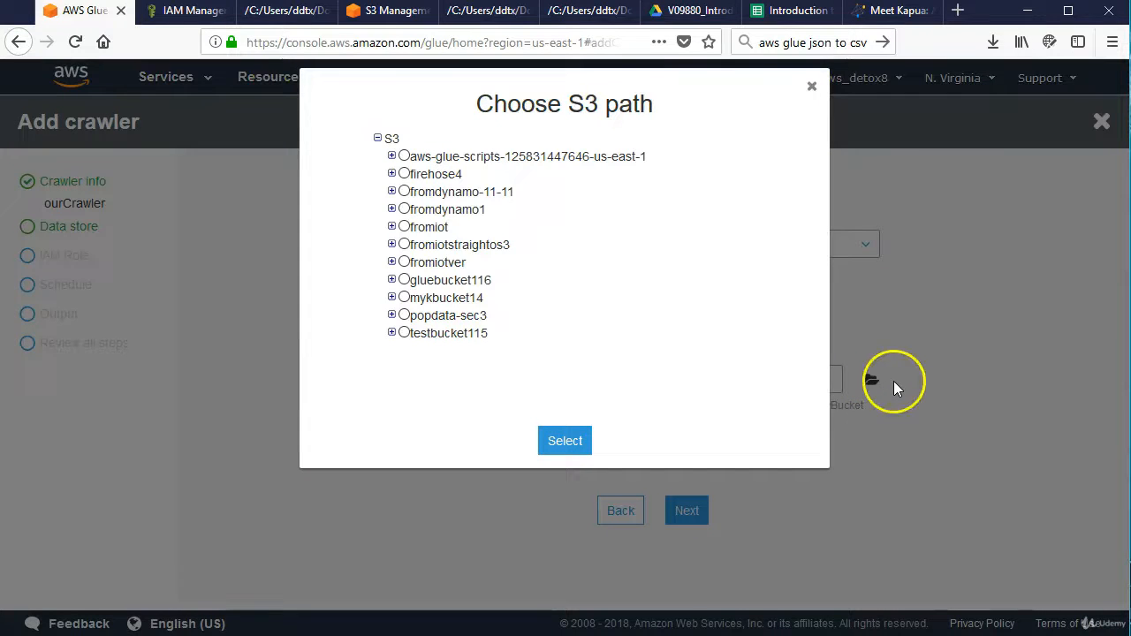
{"action": "left_click", "coordinate": [391, 333]}
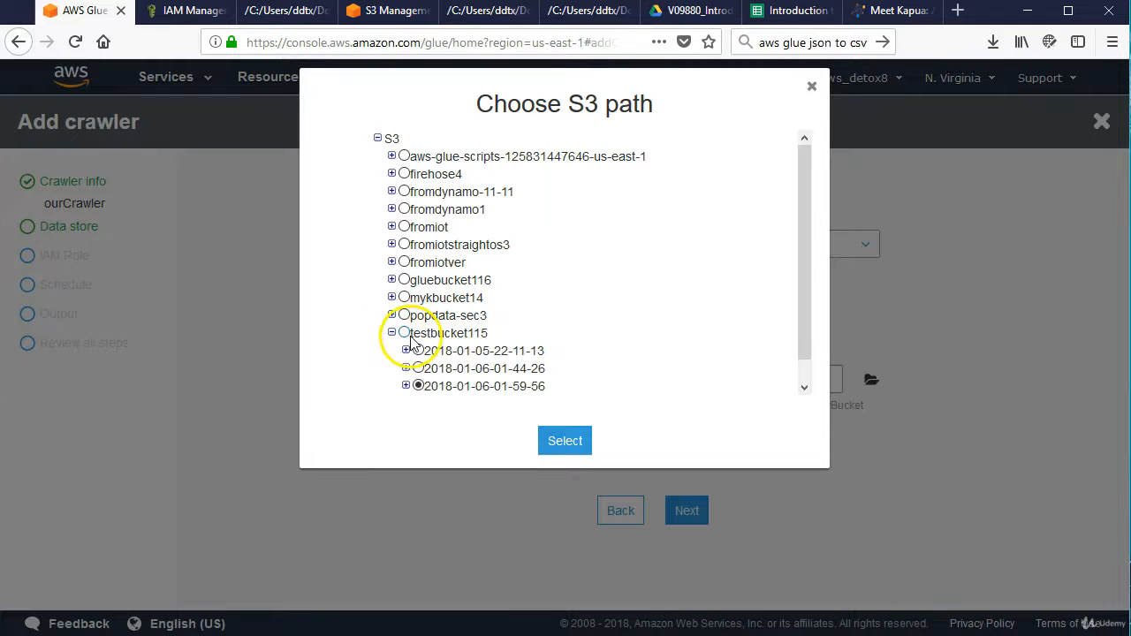
{"action": "left_click", "coordinate": [419, 387]}
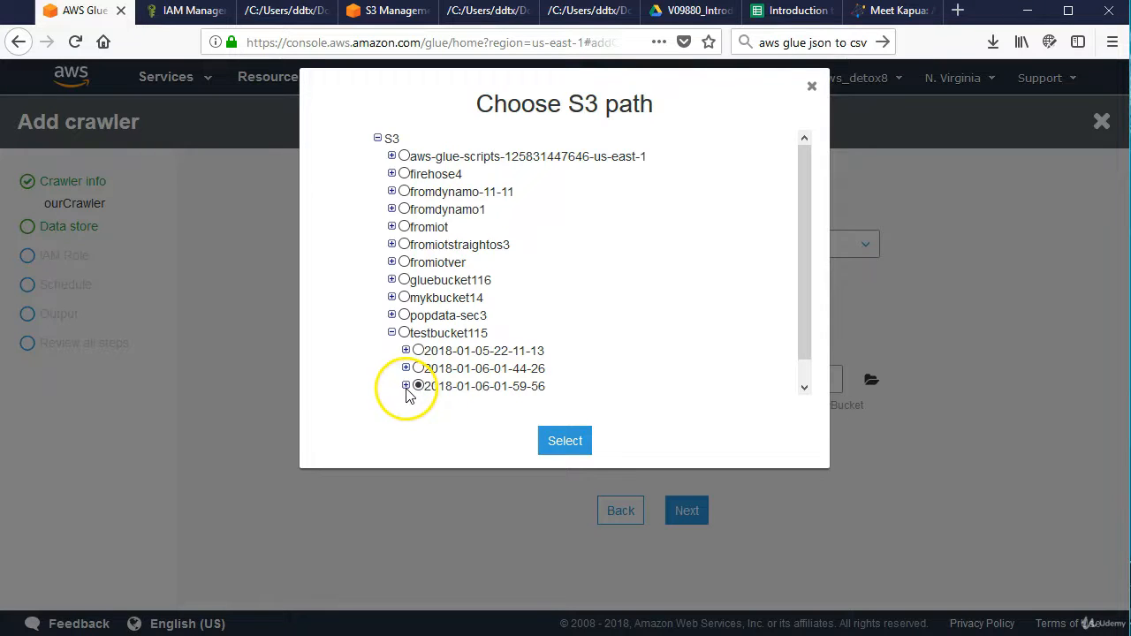
{"action": "left_click", "coordinate": [575, 450]}
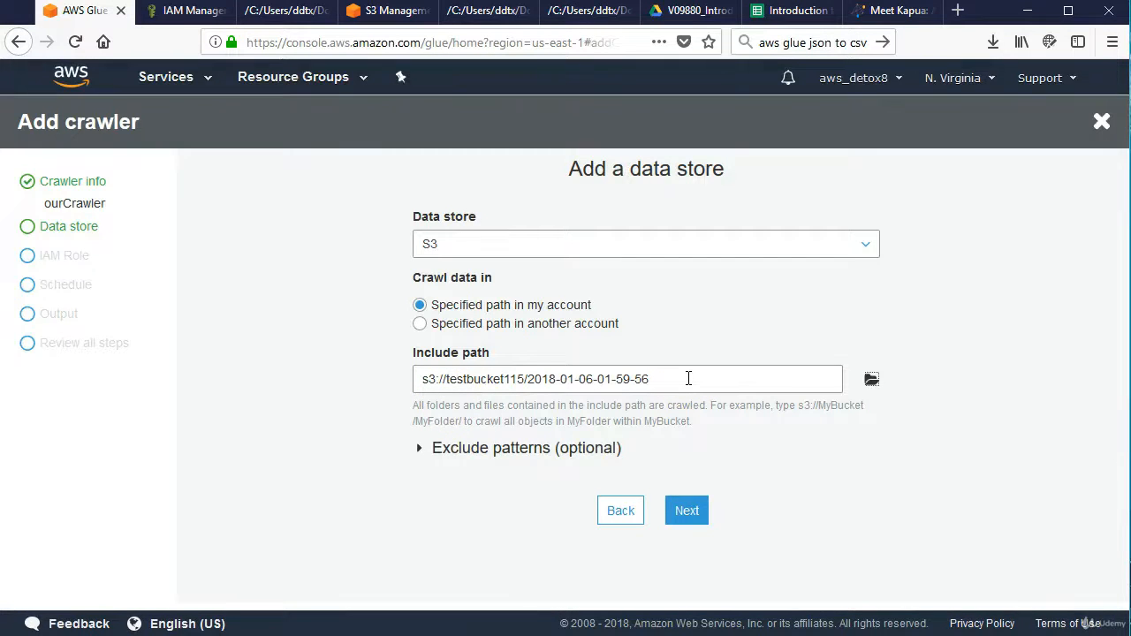
{"action": "left_click", "coordinate": [687, 511]}
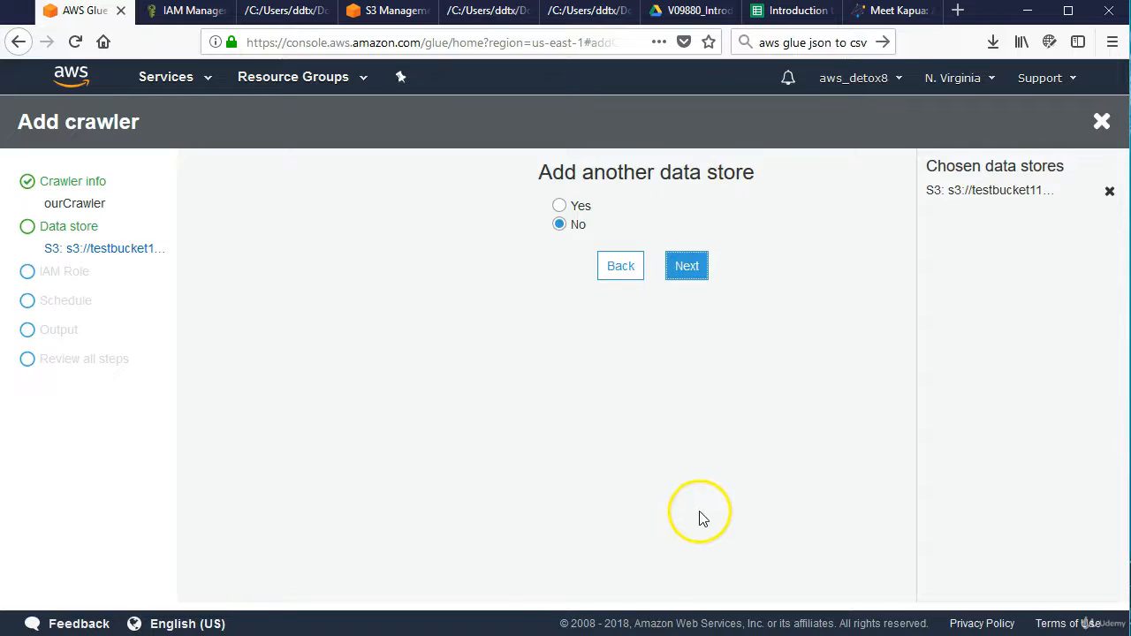
{"action": "left_click", "coordinate": [687, 266]}
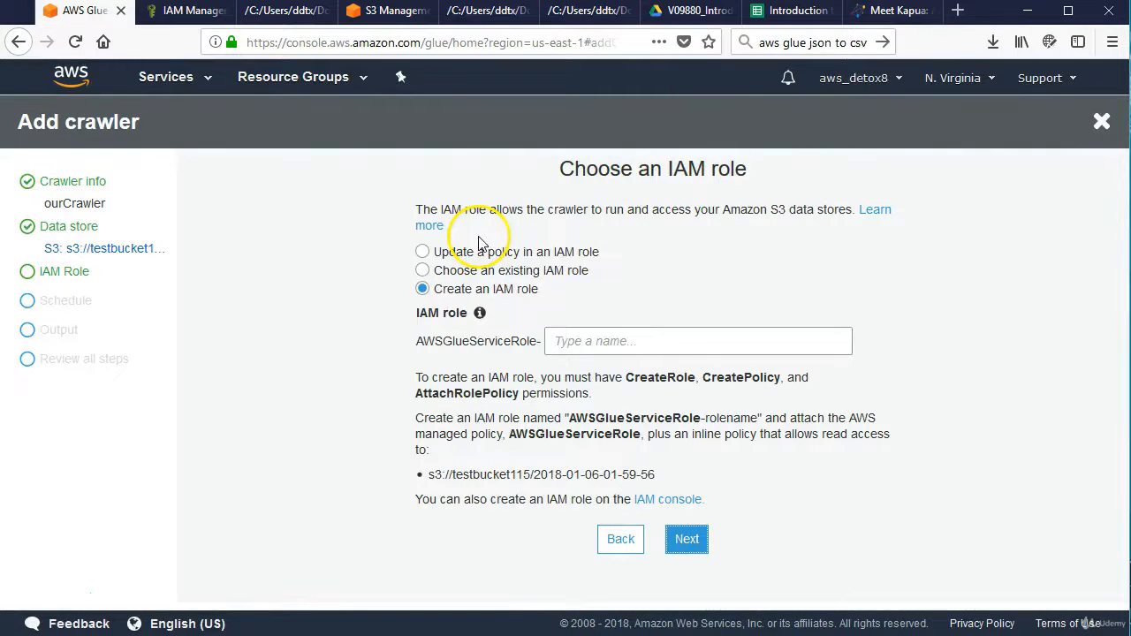
- Assign the existing IAM role AWS_GLUE_S3_role to the crawler, checking its attached policies in the IAM console
{"action": "left_click", "coordinate": [422, 271]}
{"action": "left_click", "coordinate": [542, 341]}
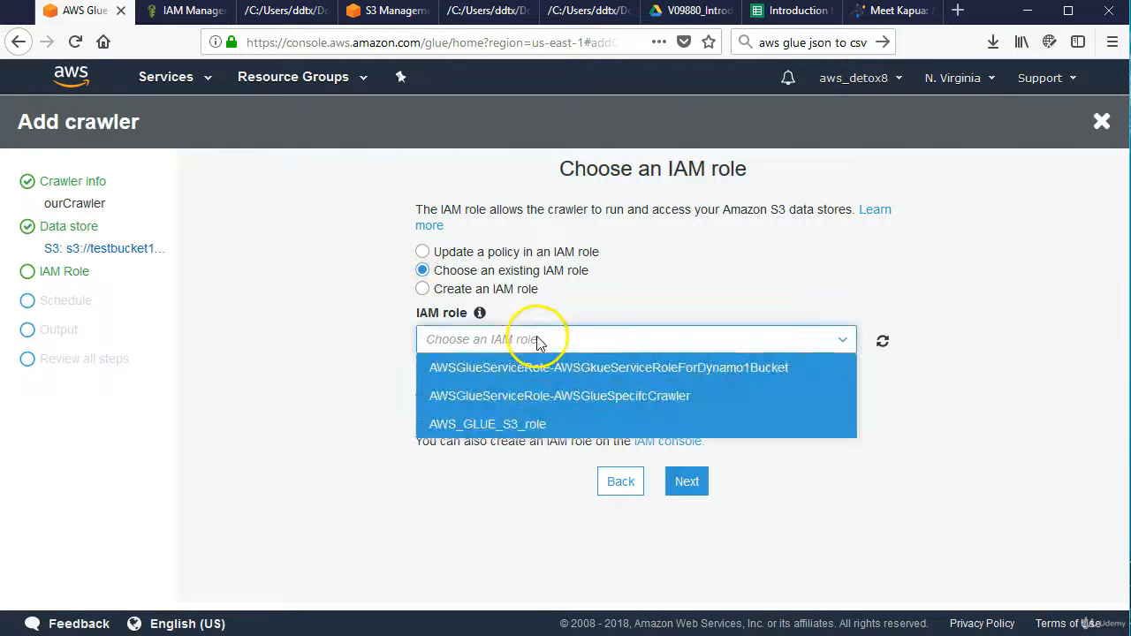
{"action": "left_click", "coordinate": [481, 422]}
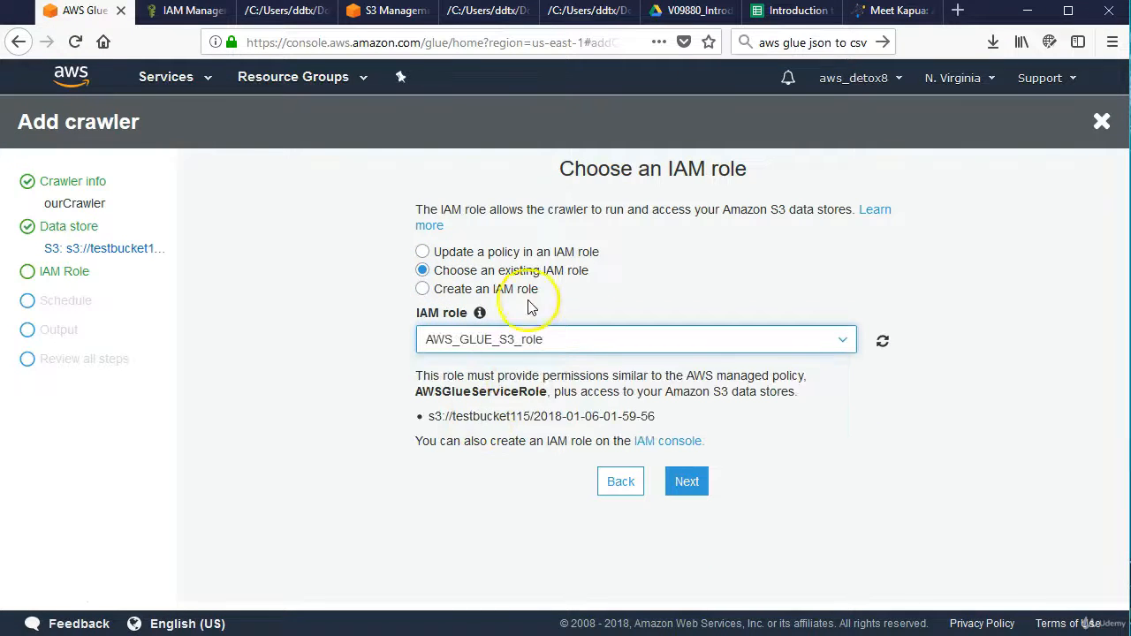
{"action": "left_click", "coordinate": [189, 11]}
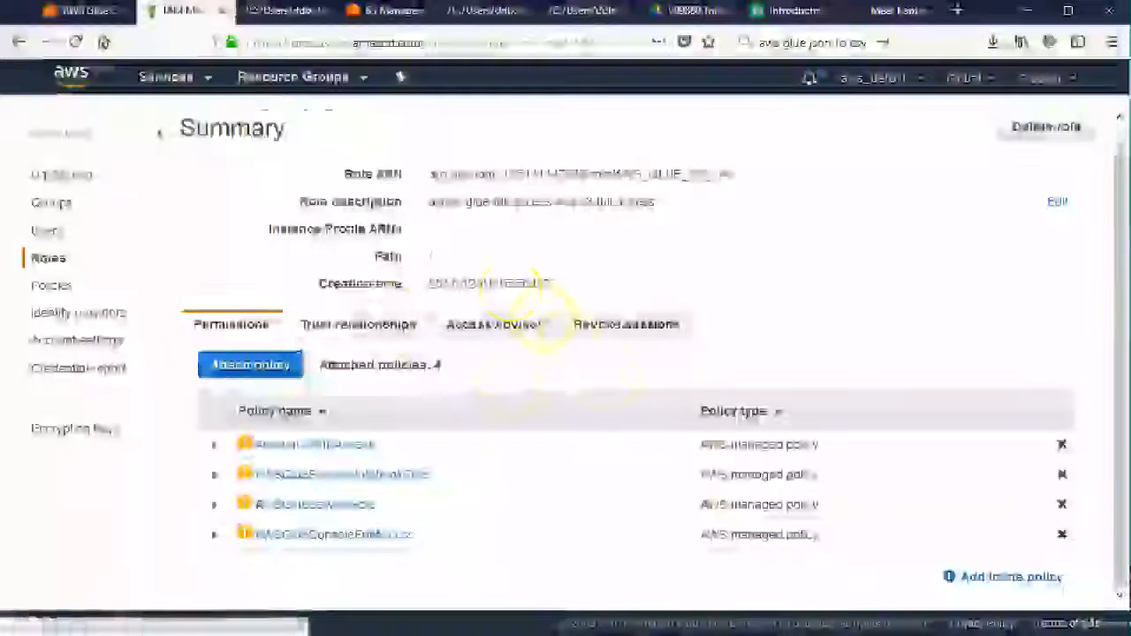
{"action": "left_click", "coordinate": [481, 276]}
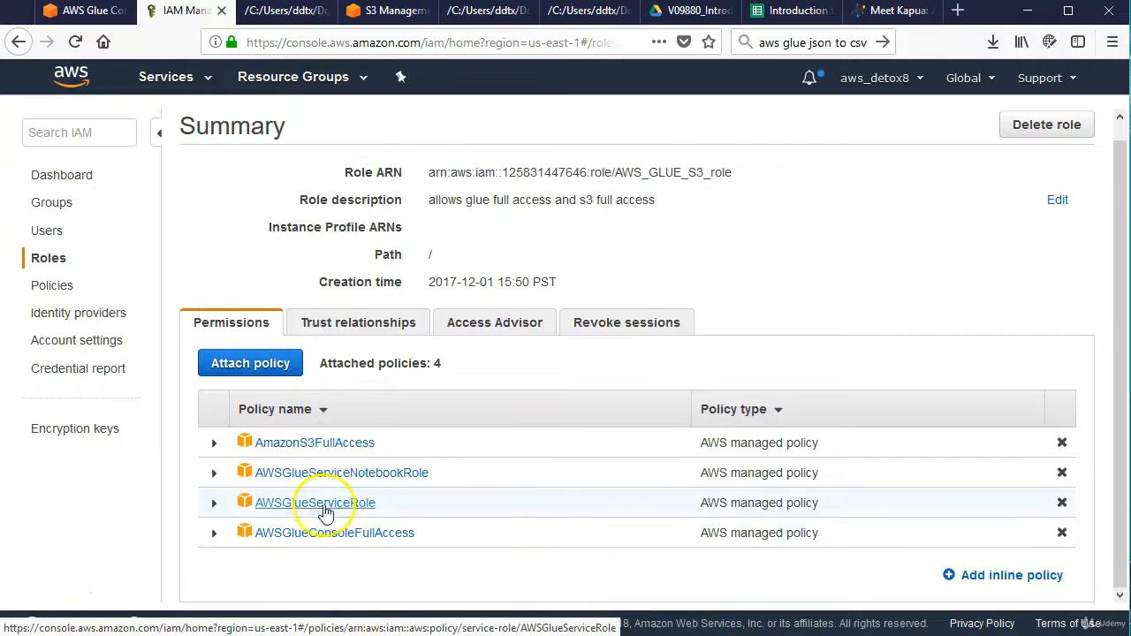
{"action": "left_click", "coordinate": [330, 452]}
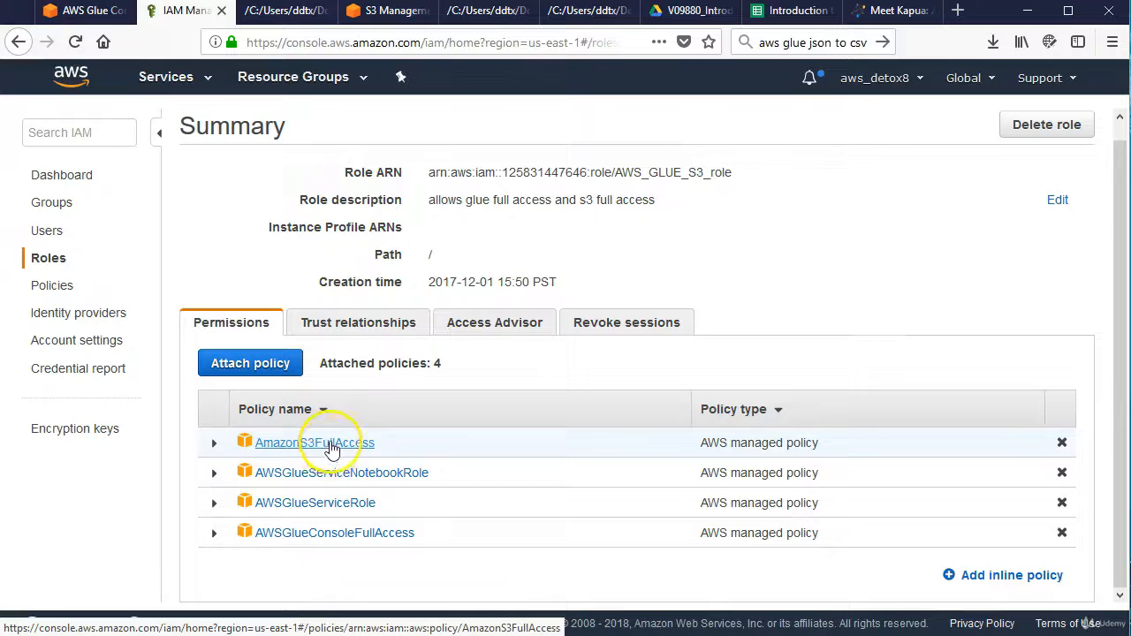
{"action": "left_click", "coordinate": [95, 10]}
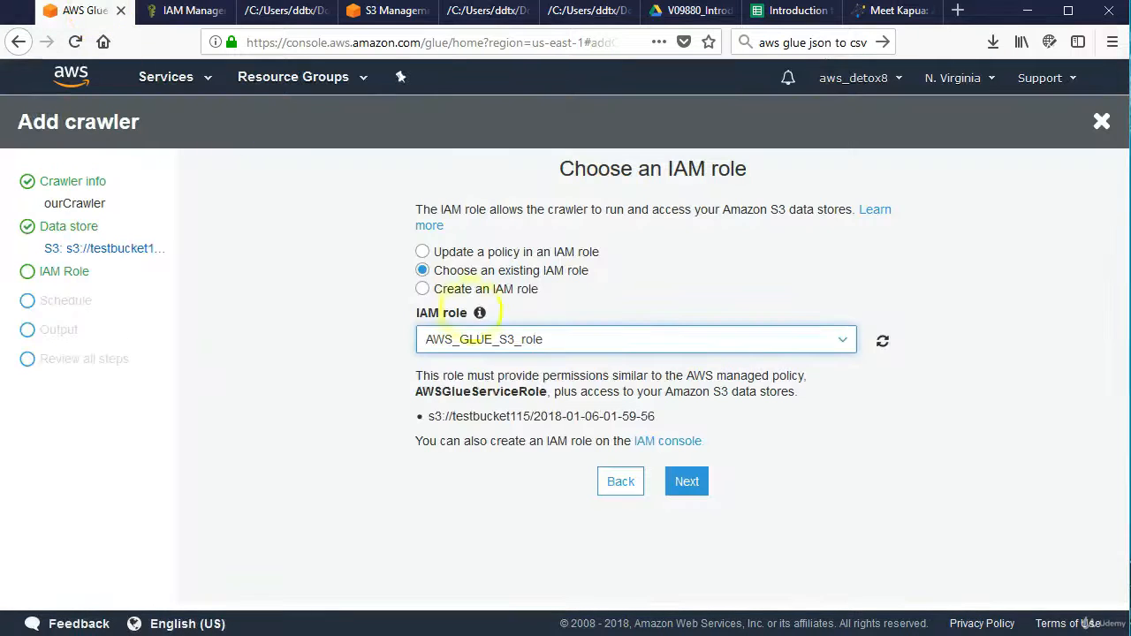
{"action": "left_click", "coordinate": [688, 484]}
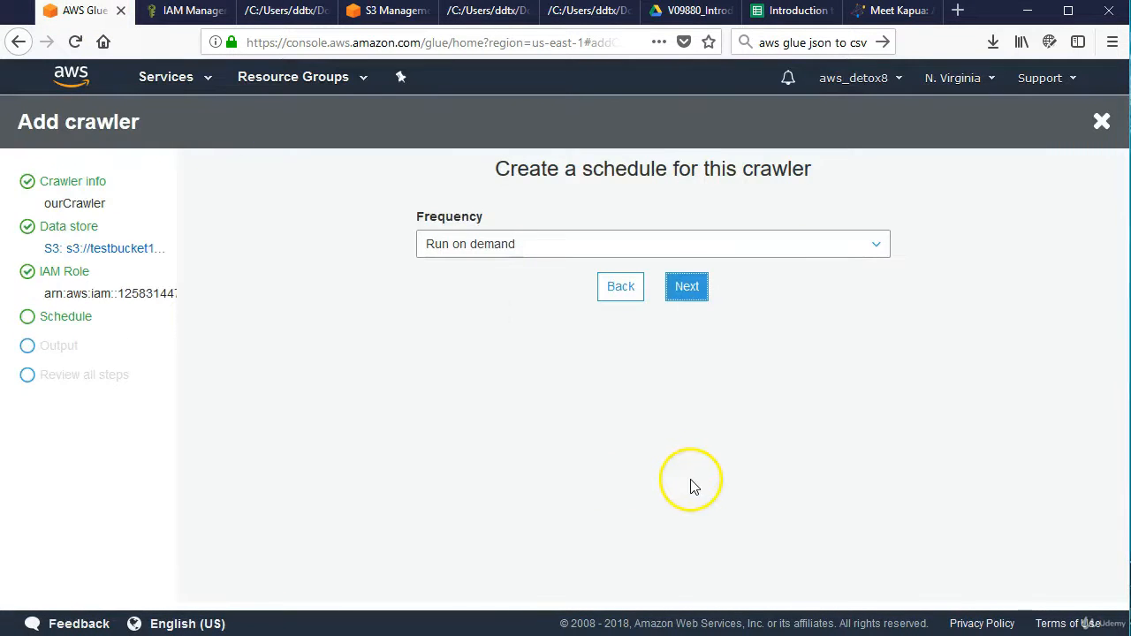
- Set the crawler's schedule frequency to Run on demand
{"action": "left_click", "coordinate": [484, 245]}
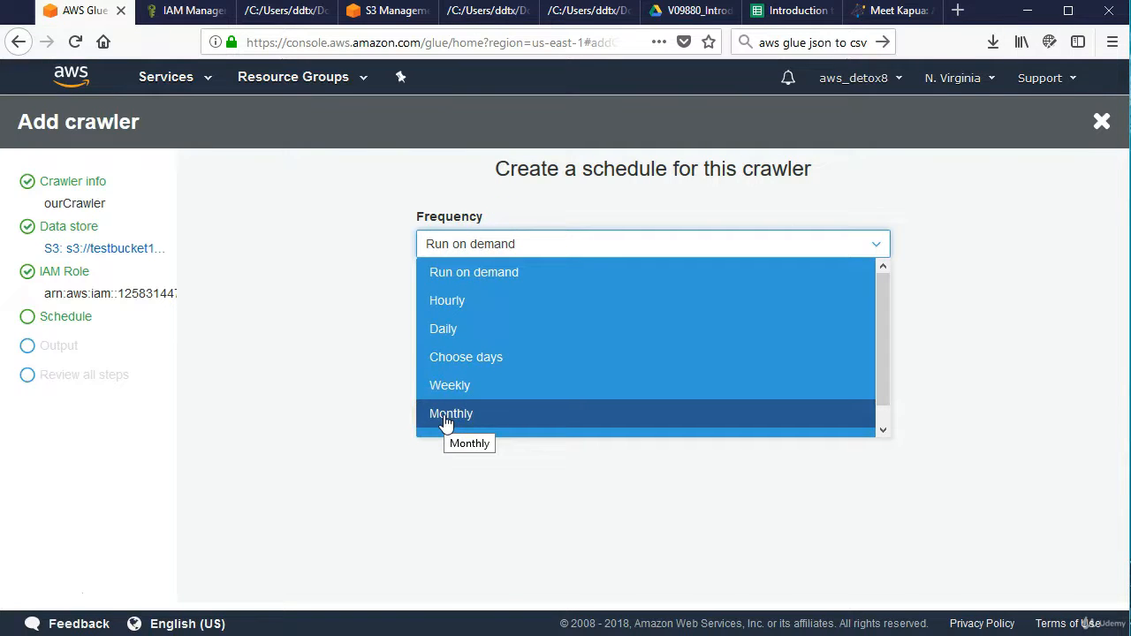
{"action": "left_click", "coordinate": [486, 274]}
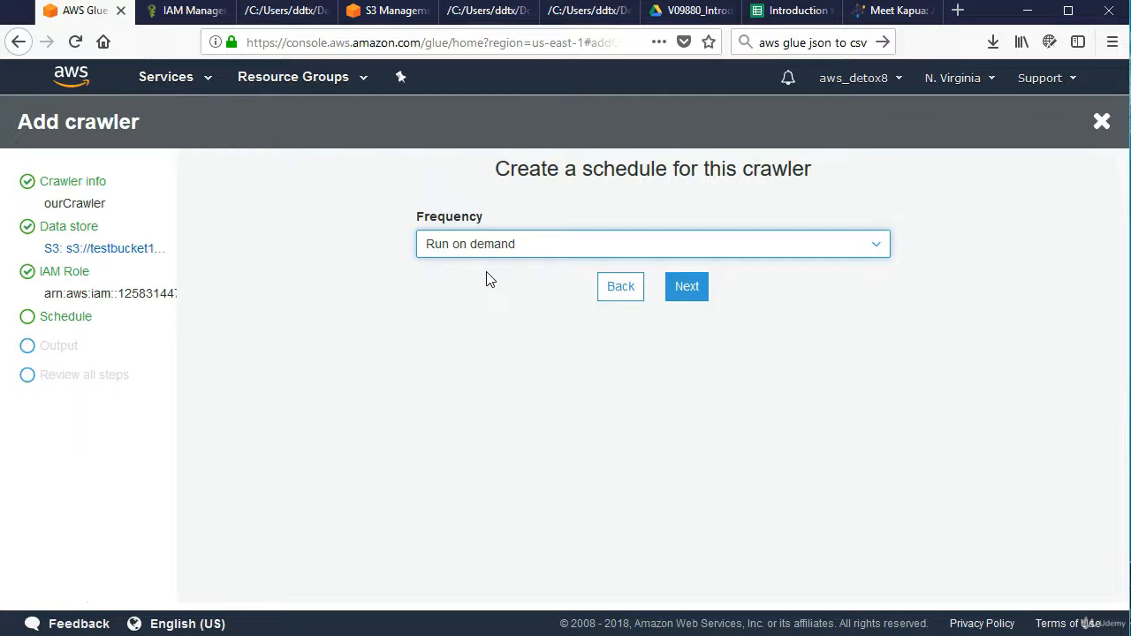
{"action": "left_click", "coordinate": [472, 278]}
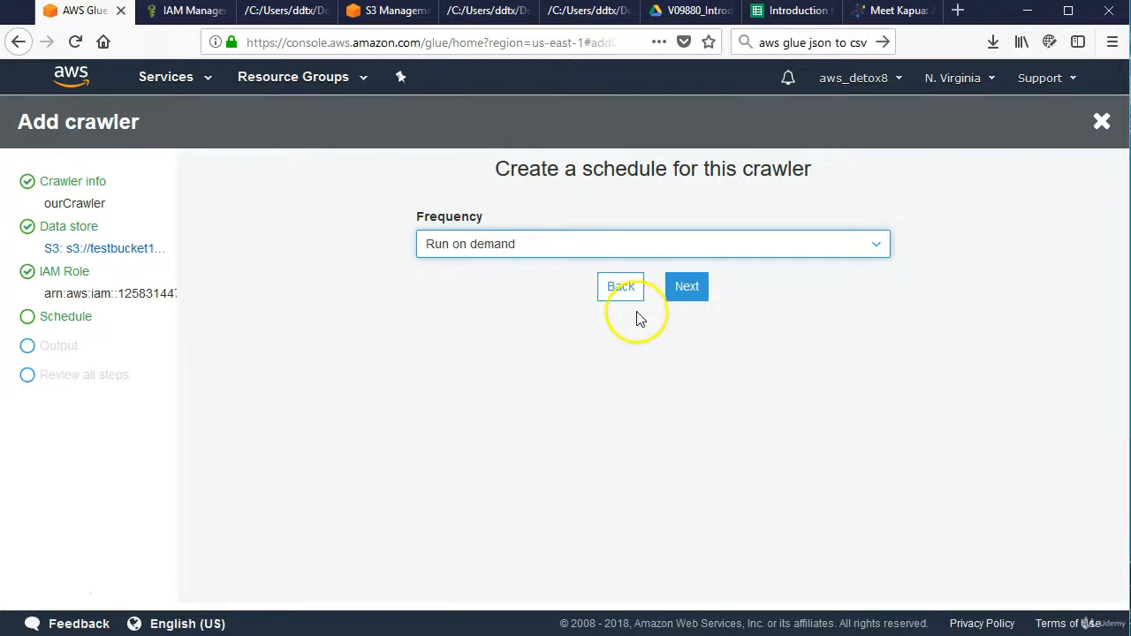
{"action": "left_click", "coordinate": [681, 290]}
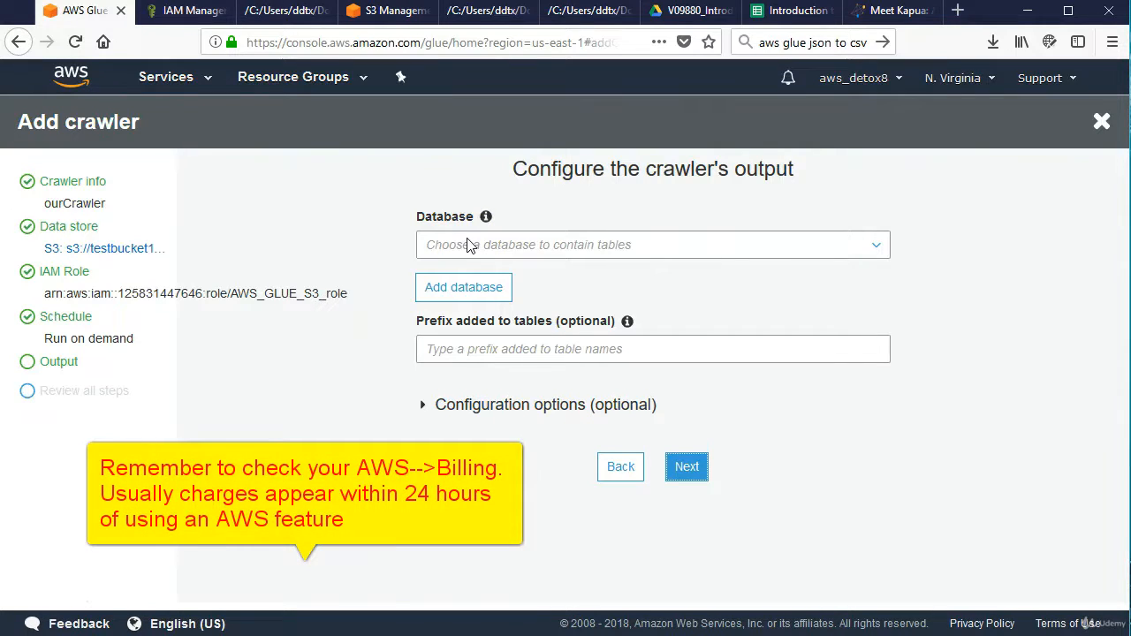
- Create a database named ourDBcrawler to hold the crawler's output tables
{"action": "left_click", "coordinate": [469, 246]}
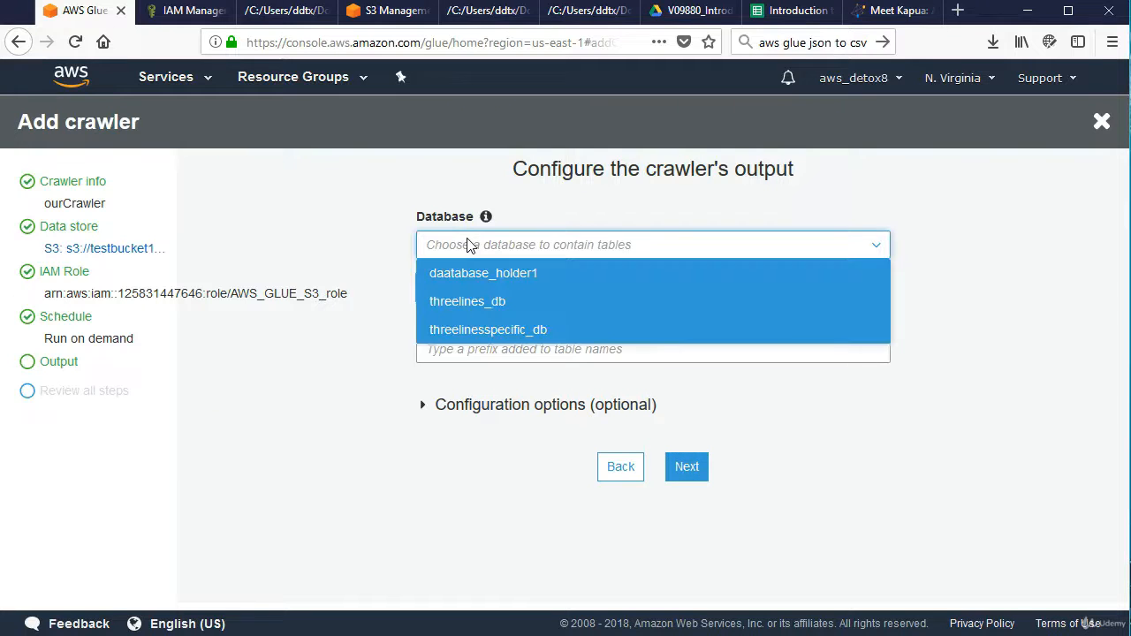
{"action": "left_click", "coordinate": [468, 245]}
{"action": "left_click", "coordinate": [436, 290]}
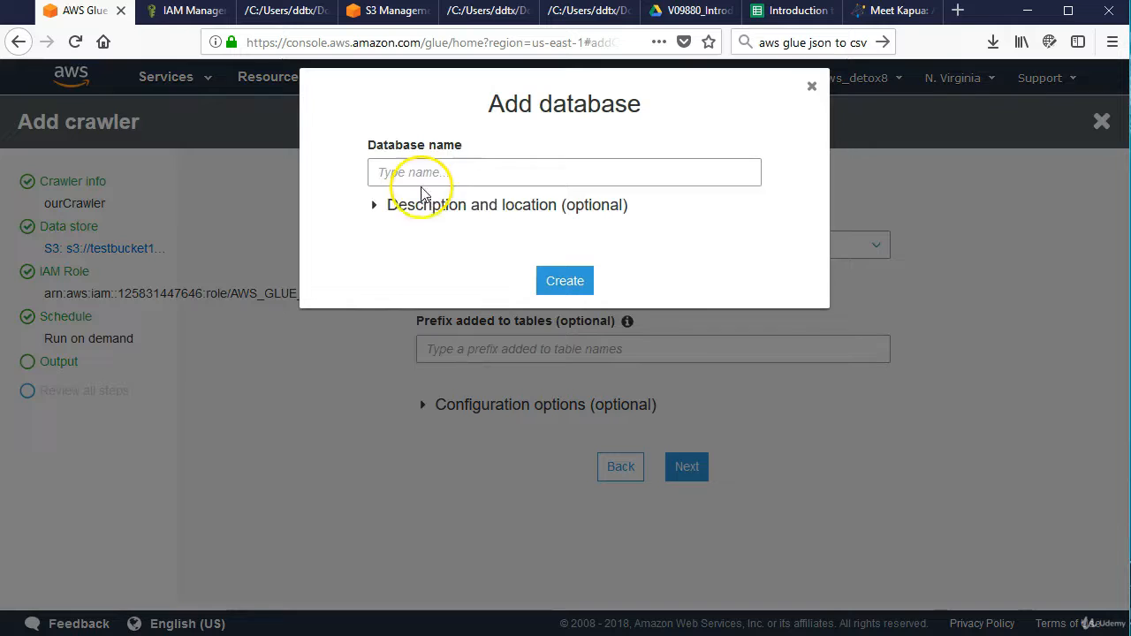
{"action": "left_click", "coordinate": [408, 171]}
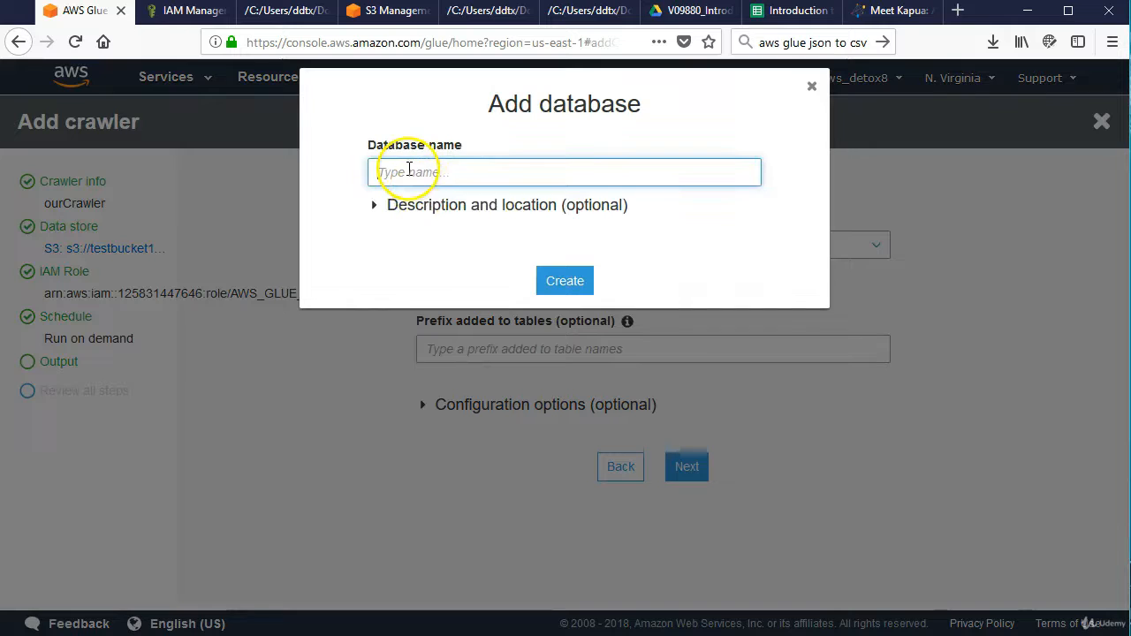
{"action": "type", "text": "ourD"}
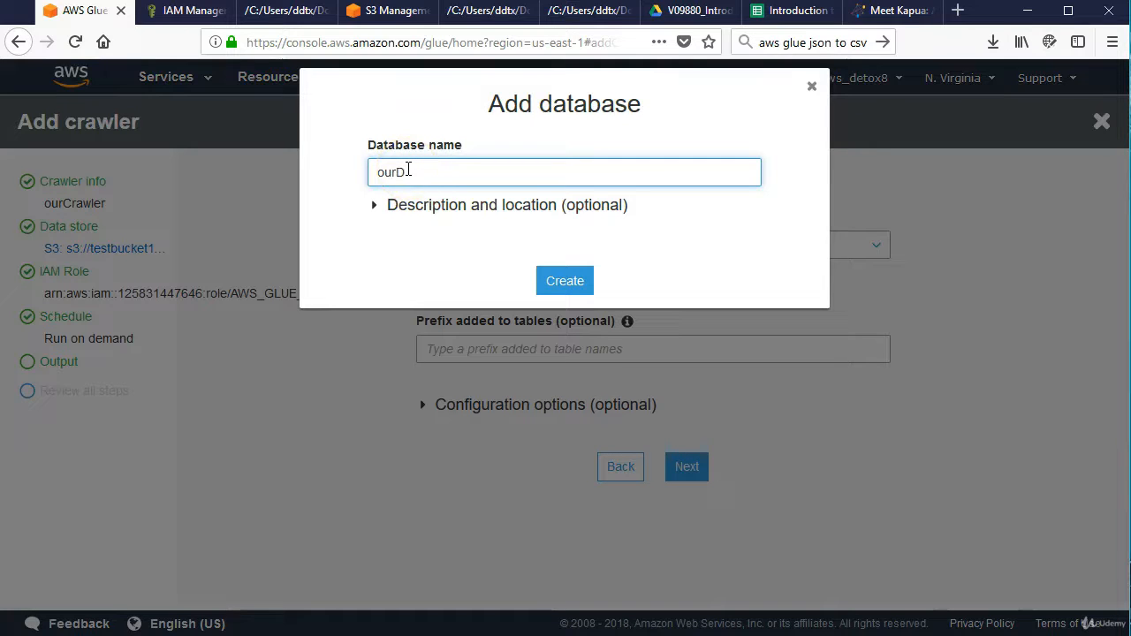
{"action": "type", "text": "Bcrawler"}
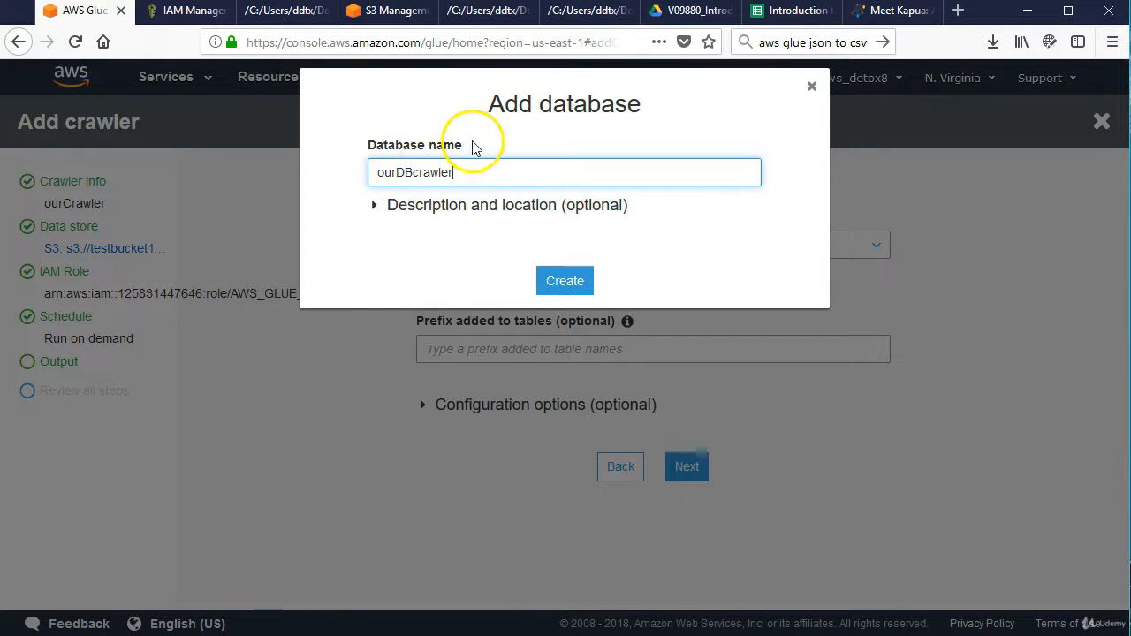
{"action": "left_click", "coordinate": [550, 290]}
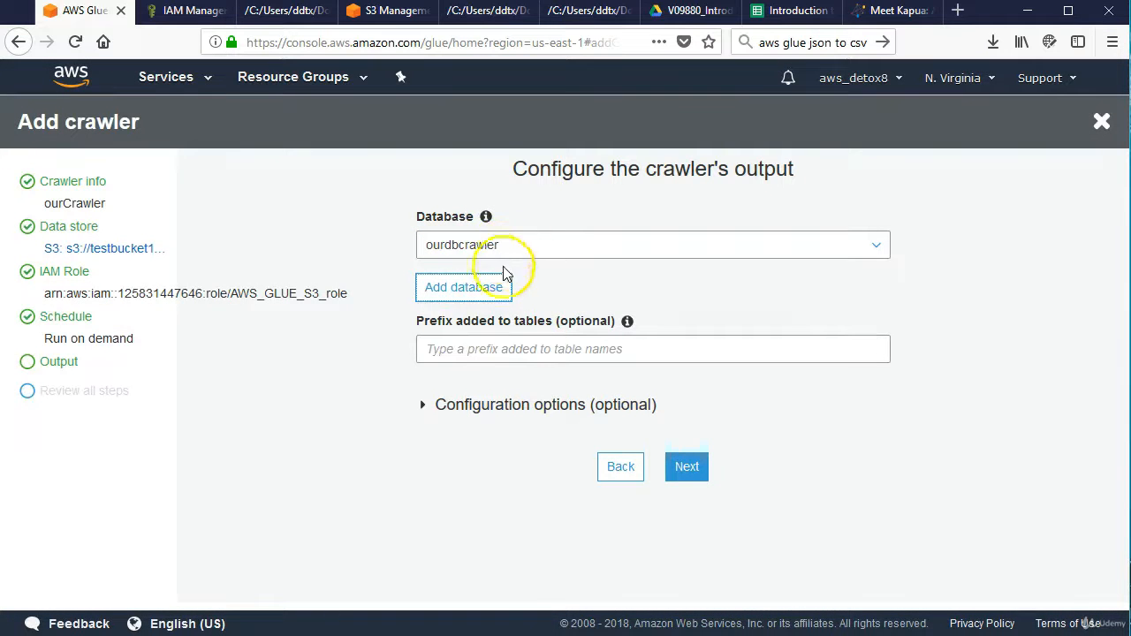
{"action": "left_click", "coordinate": [685, 473]}
- Review the crawler's role, schedule and output settings and finish creating it
{"action": "scroll", "coordinate": [669, 378], "scroll_direction": "down", "scroll_amount": 3}
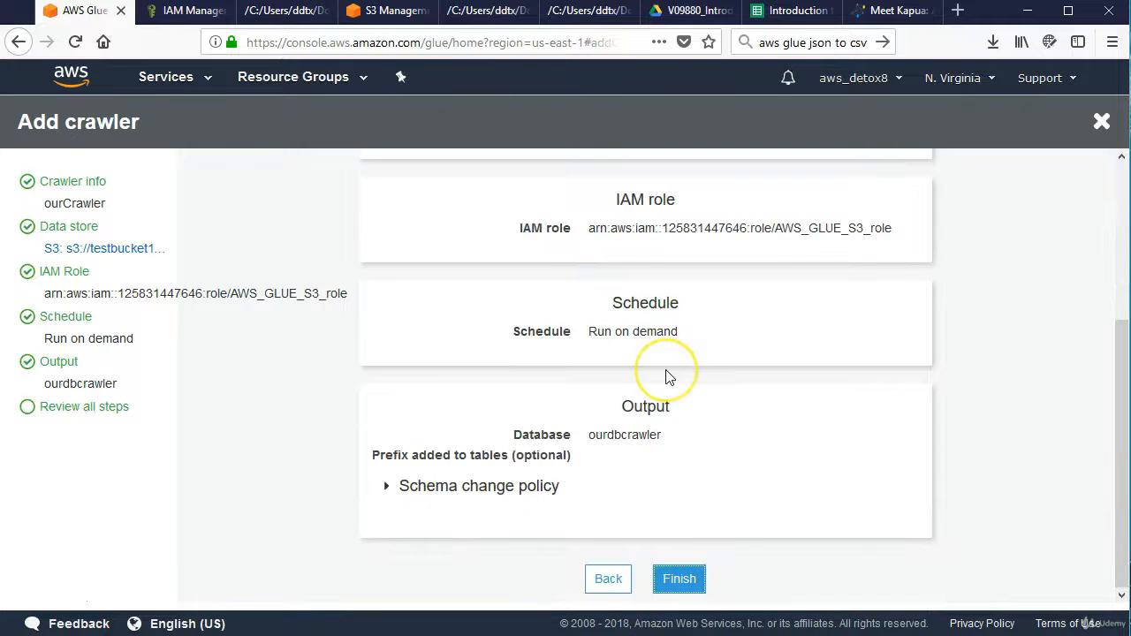
{"action": "scroll", "coordinate": [669, 378], "scroll_direction": "up", "scroll_amount": 3}
{"action": "scroll", "coordinate": [670, 378], "scroll_direction": "down", "scroll_amount": 3}
{"action": "left_click", "coordinate": [672, 583]}
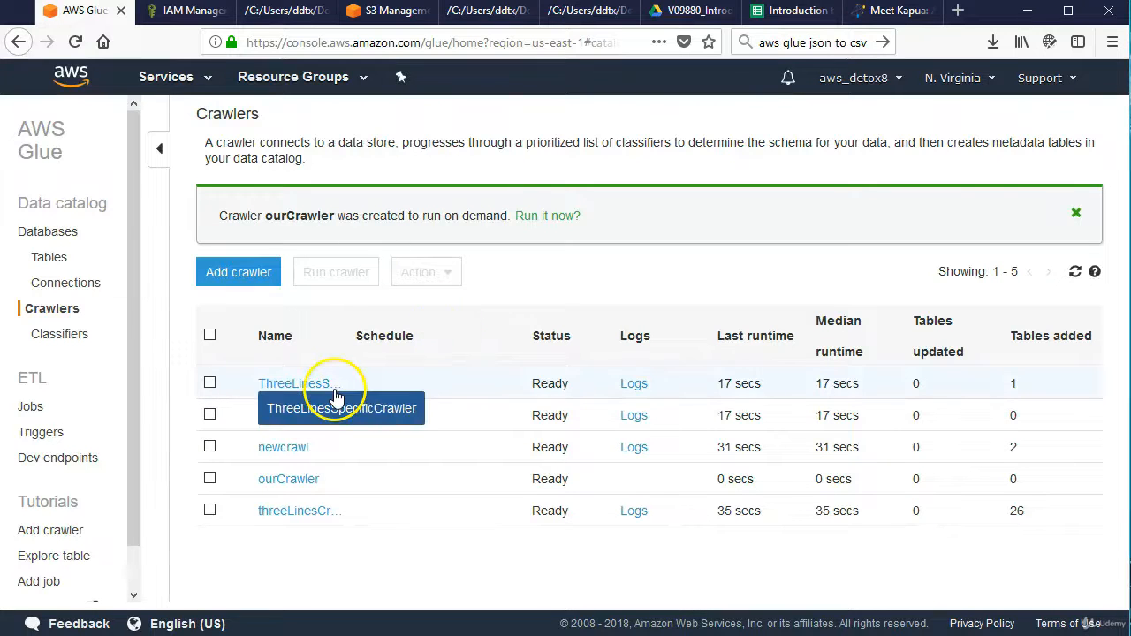
- Run the ourCrawler crawler on demand and check the number of tables it added
{"action": "left_click", "coordinate": [210, 478]}
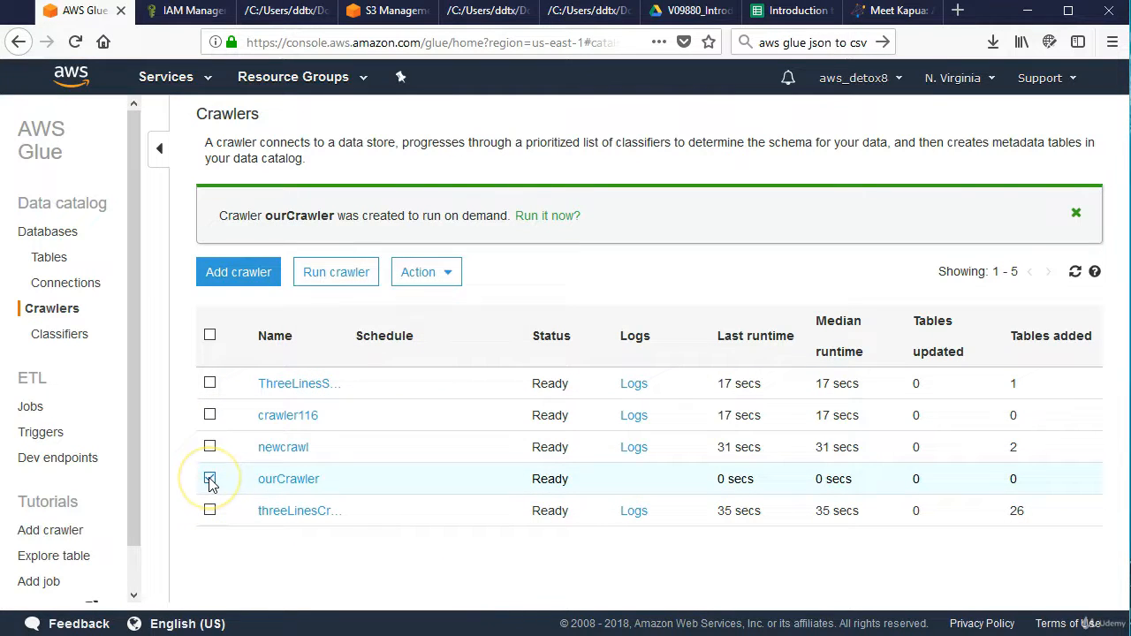
{"action": "left_click", "coordinate": [337, 279]}
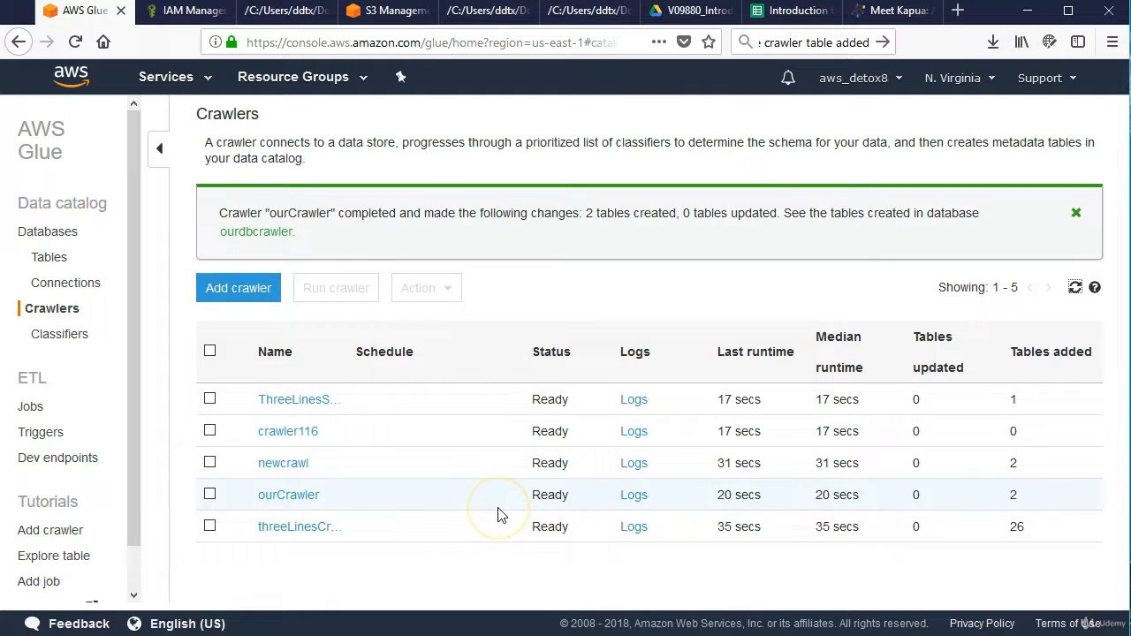
{"action": "left_click", "coordinate": [962, 495]}
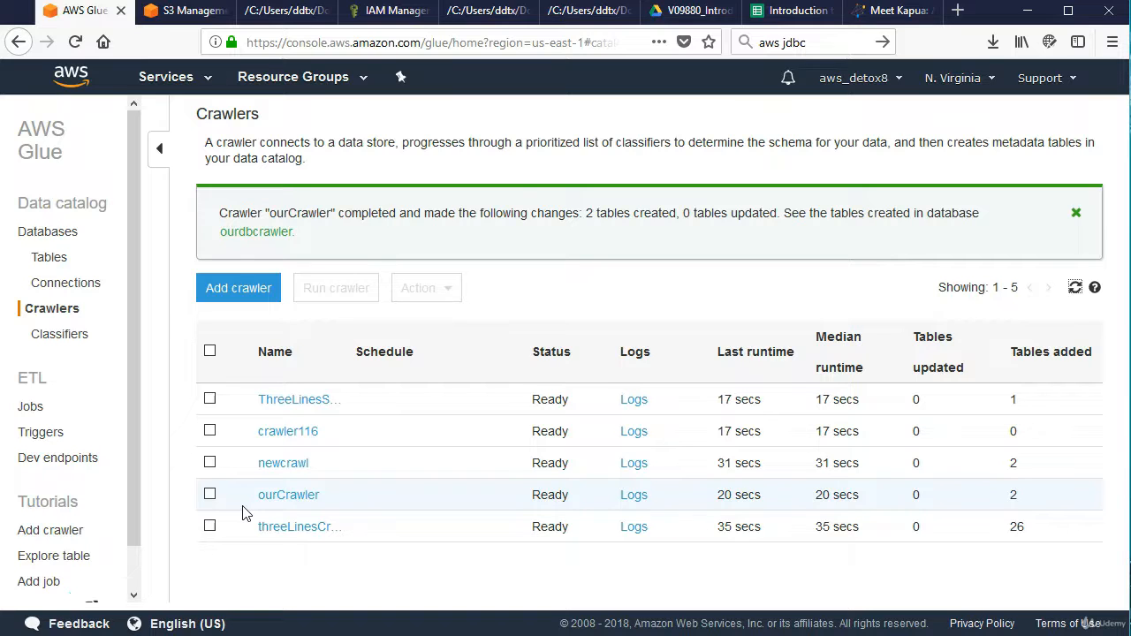
- Start a new ETL job named ourtrasformjob and assign it the IAM role AWS_GLUE_S3_role
{"action": "left_click", "coordinate": [36, 409]}
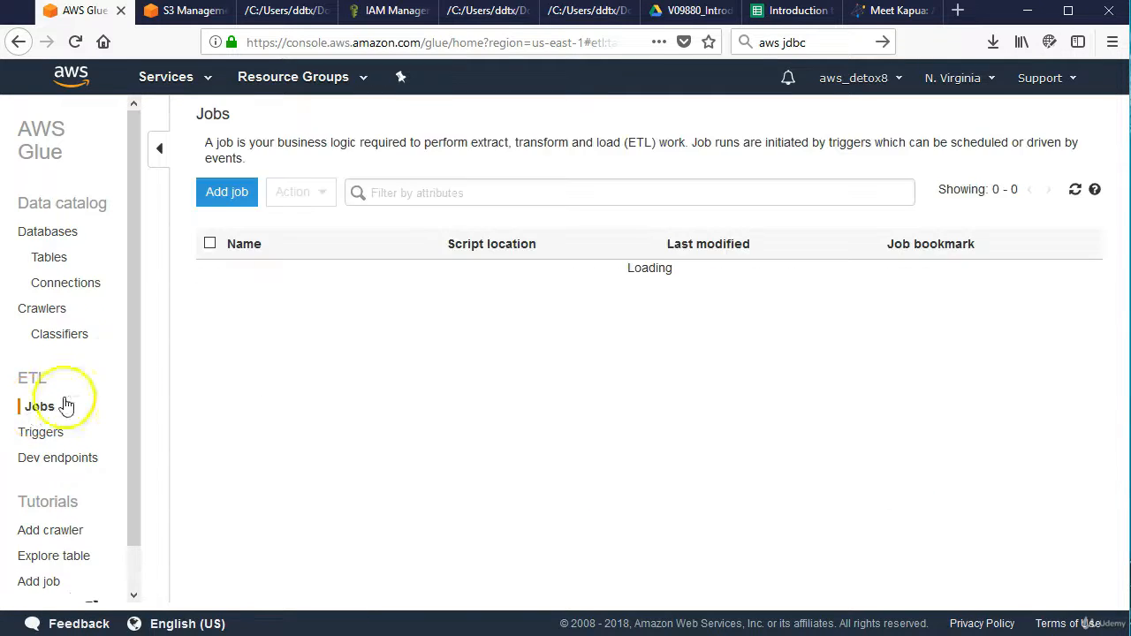
{"action": "left_click", "coordinate": [217, 198]}
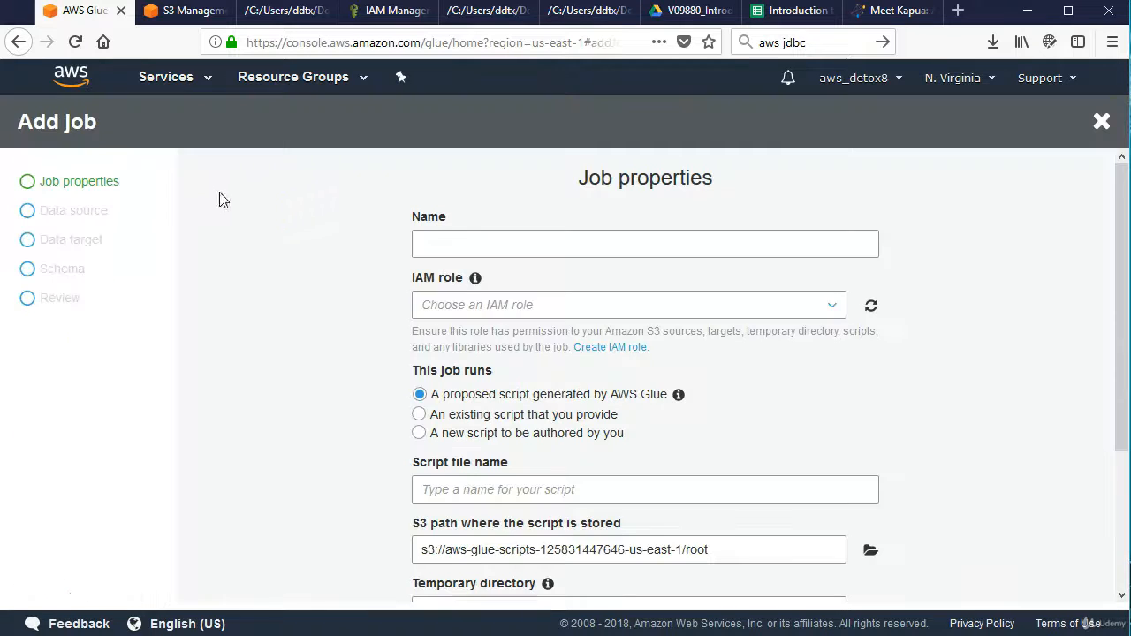
{"action": "left_click", "coordinate": [442, 241]}
{"action": "type", "text": "our"}
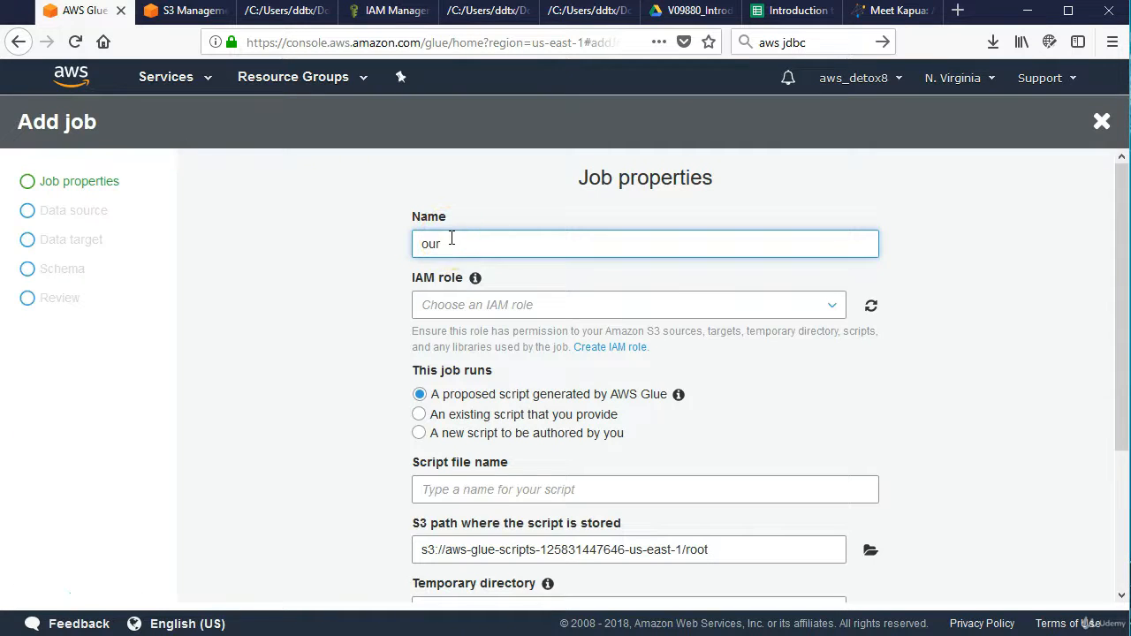
{"action": "type", "text": "trasformjob"}
{"action": "left_click", "coordinate": [481, 305]}
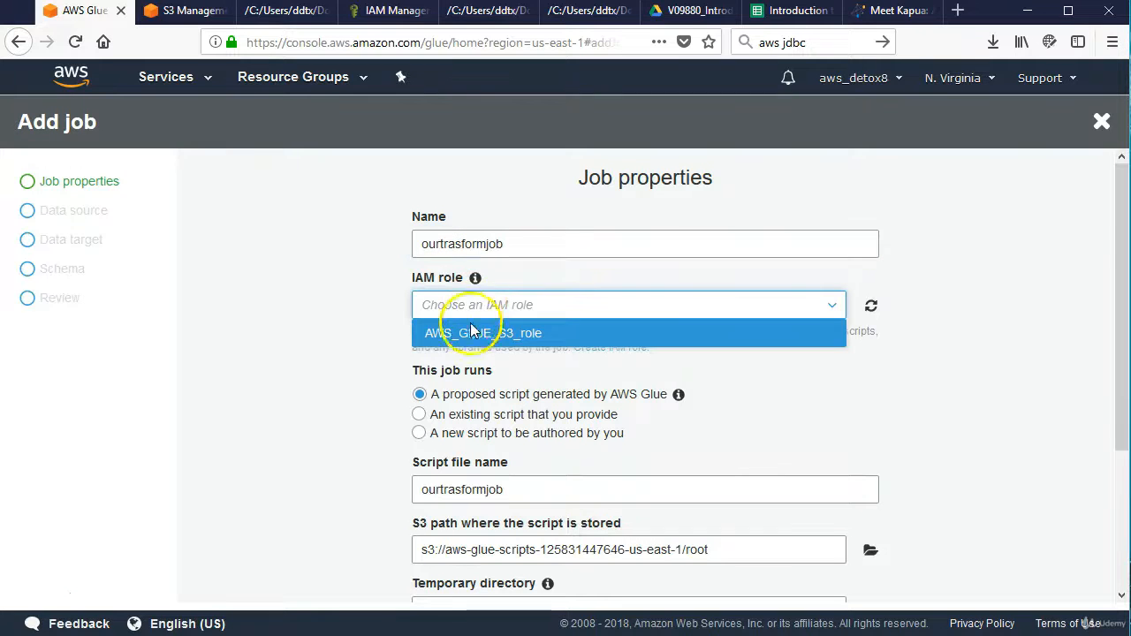
{"action": "left_click", "coordinate": [469, 329]}
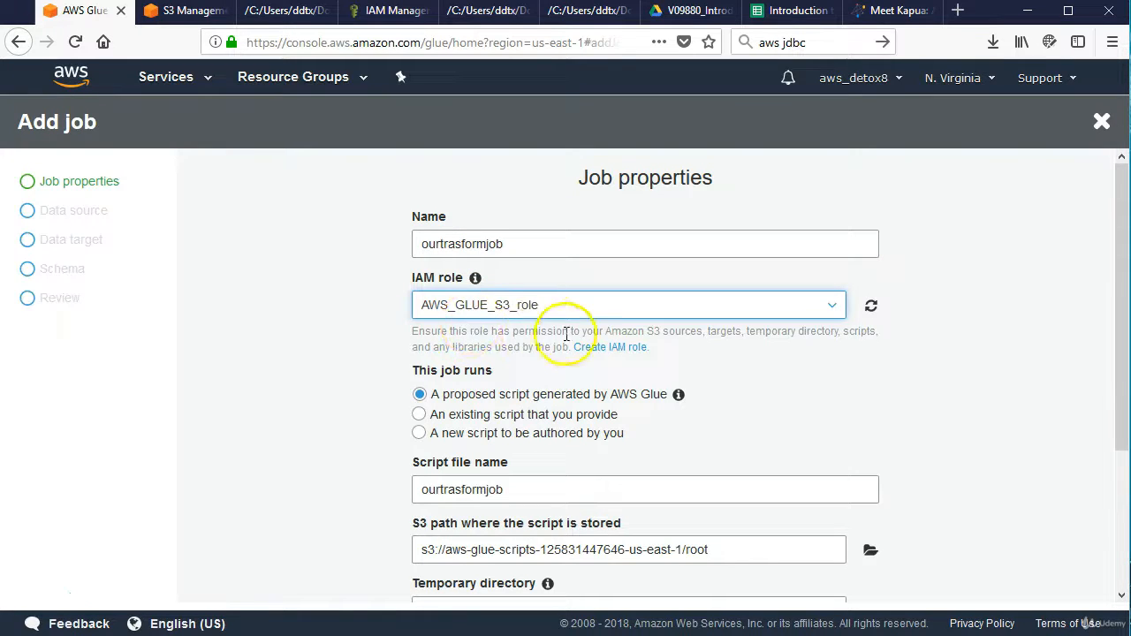
- Set both the job's script storage path and its temporary directory to the S3 bucket gluebucket116
{"action": "scroll", "coordinate": [485, 322], "scroll_direction": "down", "scroll_amount": 2}
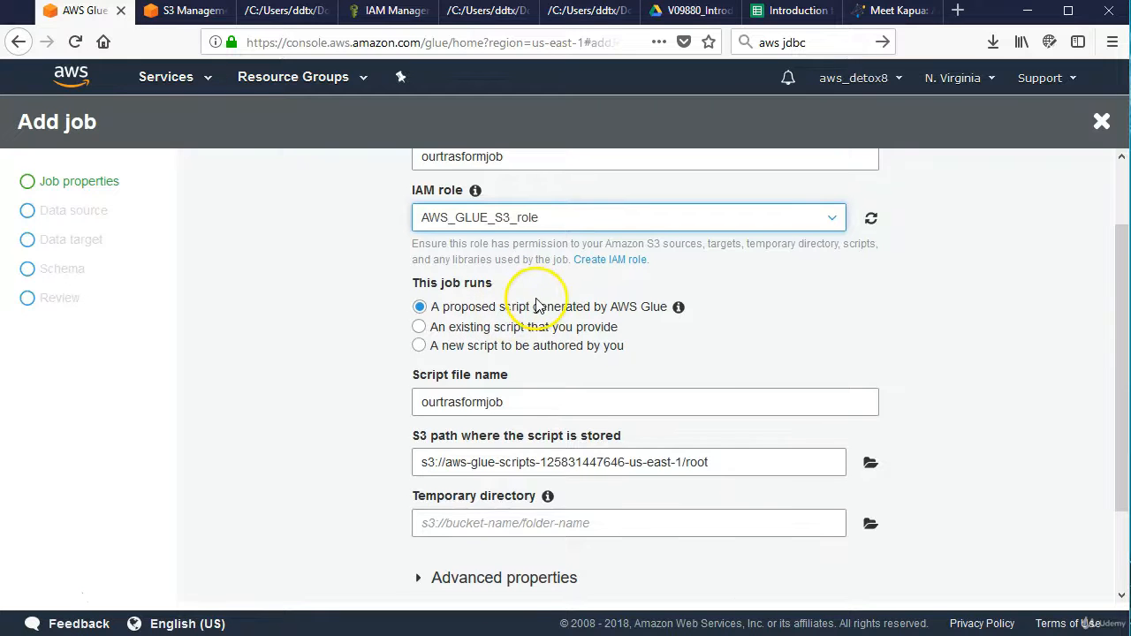
{"action": "scroll", "coordinate": [530, 336], "scroll_direction": "down", "scroll_amount": 2}
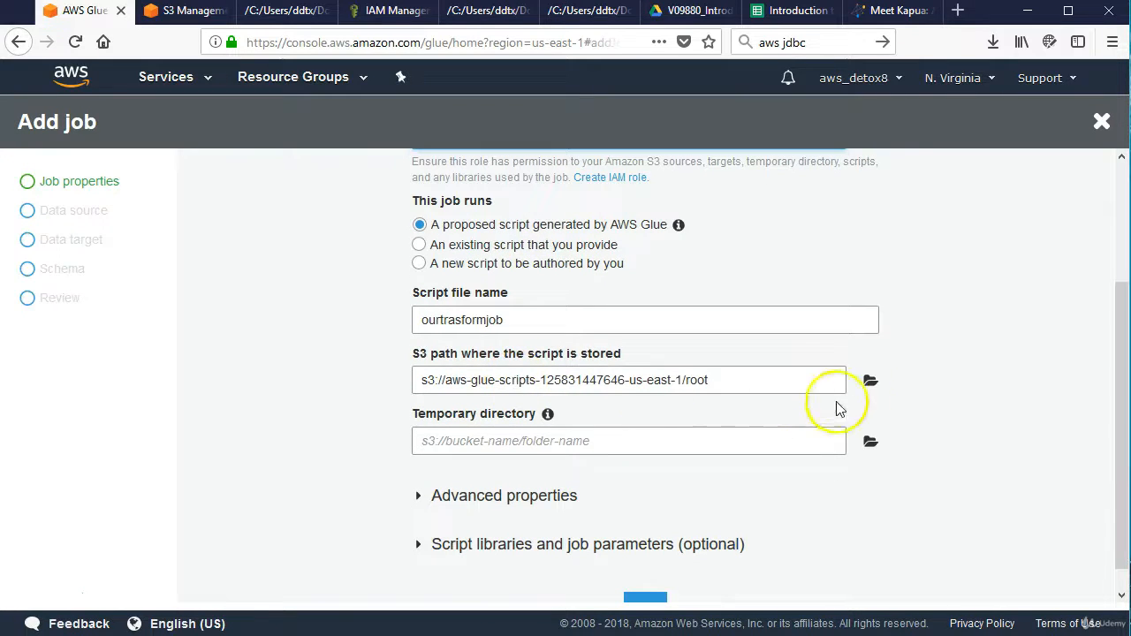
{"action": "left_click", "coordinate": [871, 382]}
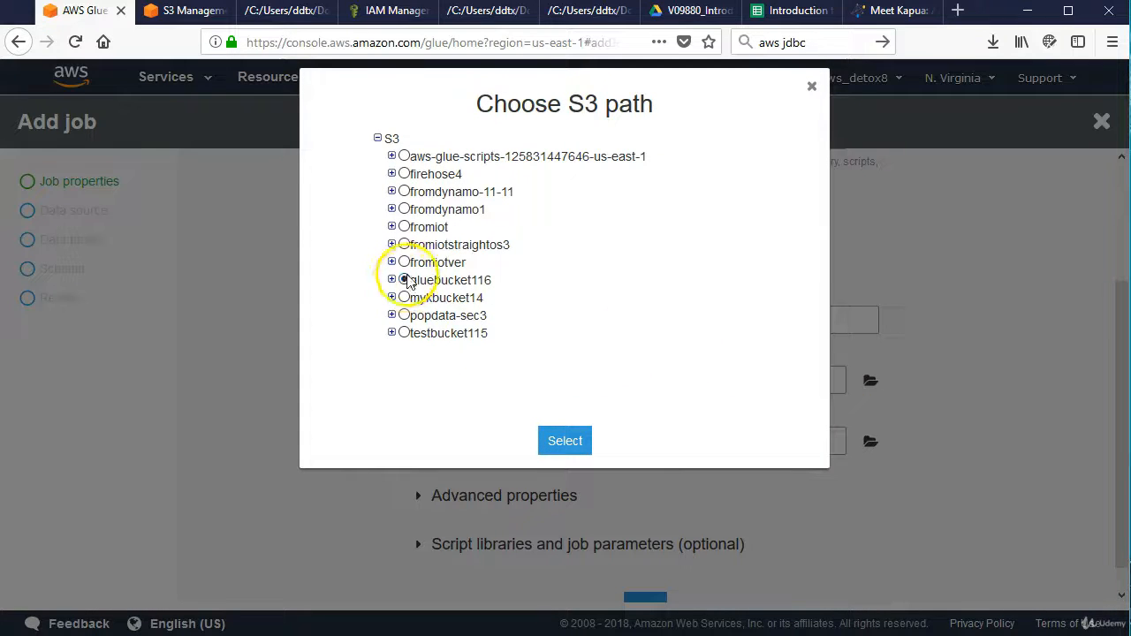
{"action": "left_click", "coordinate": [565, 441]}
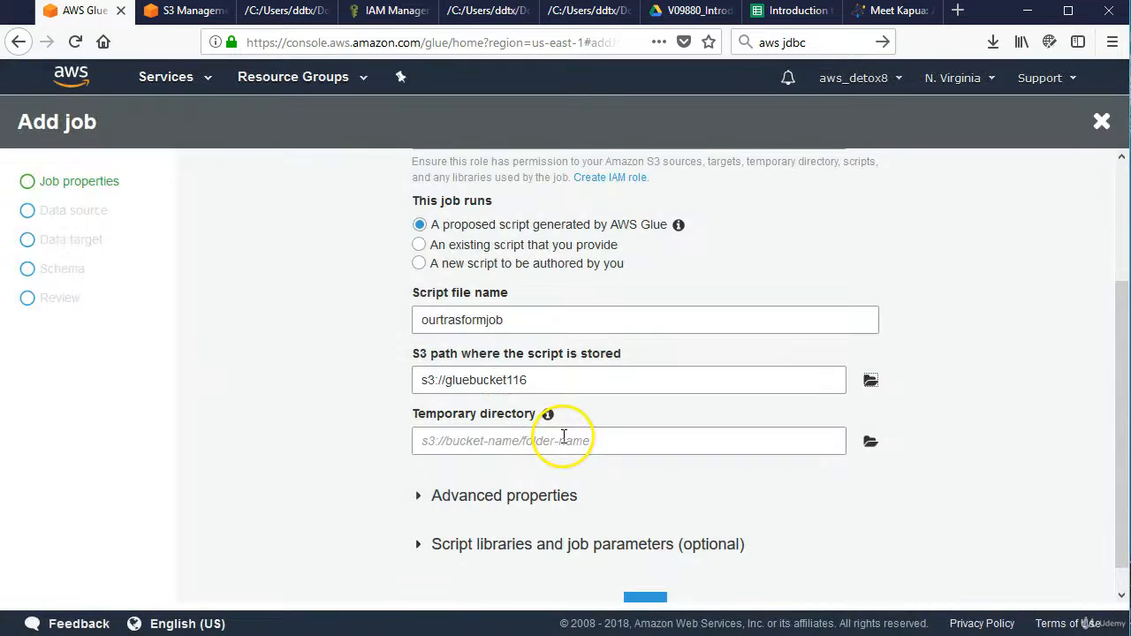
{"action": "left_click", "coordinate": [871, 441]}
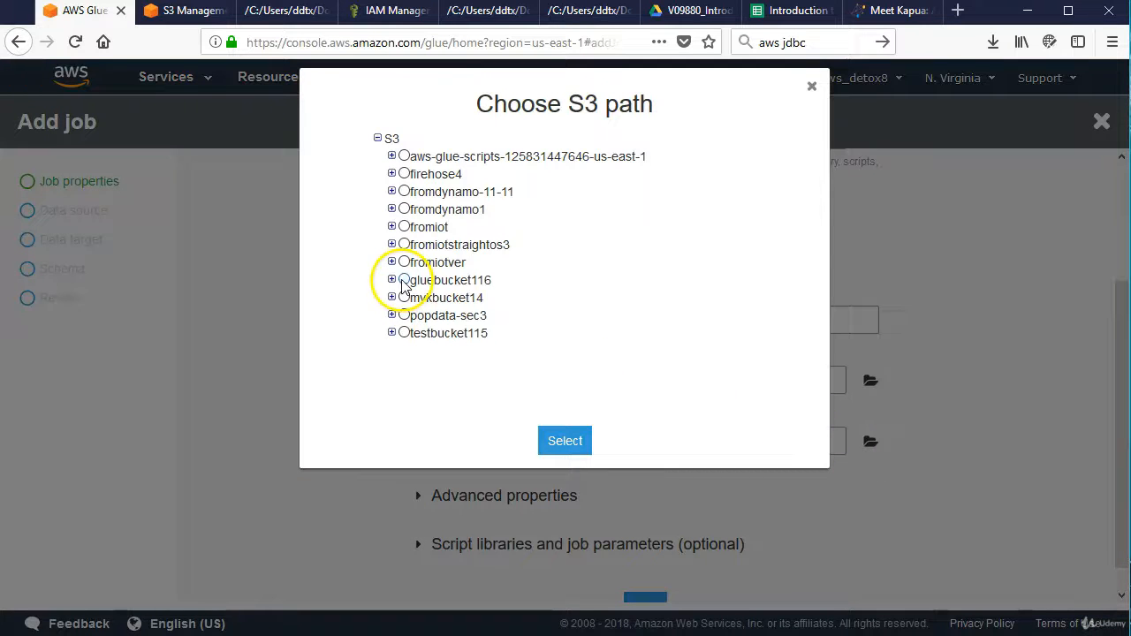
{"action": "left_click", "coordinate": [404, 280]}
{"action": "left_click", "coordinate": [557, 442]}
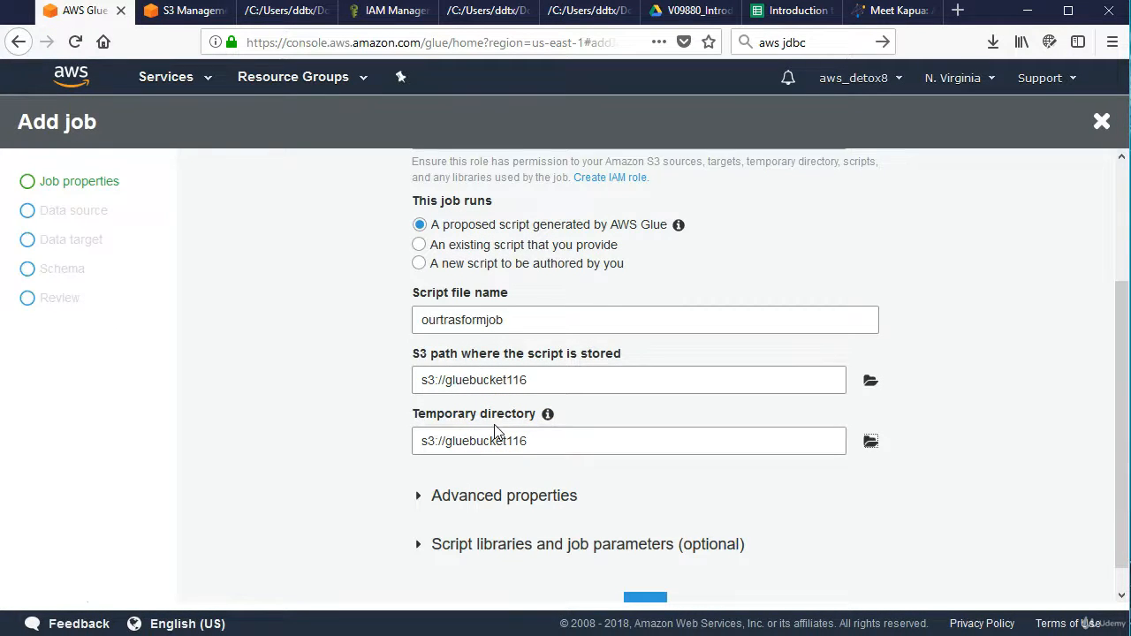
- Look over the job's advanced properties and the optional script libraries and job parameters
{"action": "scroll", "coordinate": [499, 427], "scroll_direction": "down", "scroll_amount": 1}
{"action": "left_click", "coordinate": [420, 474]}
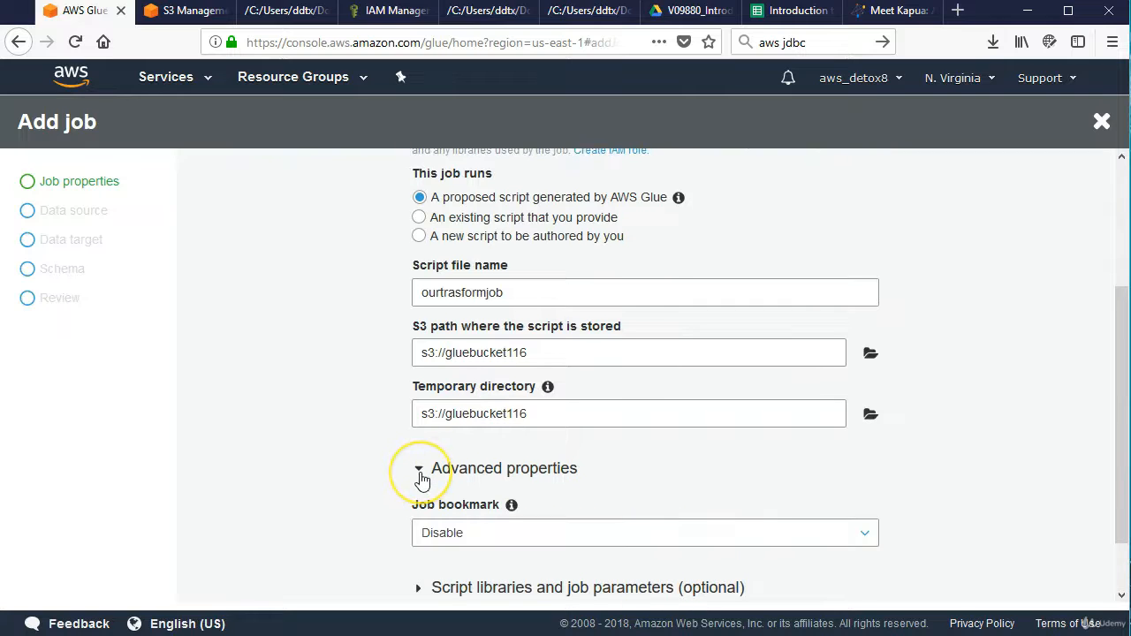
{"action": "left_click", "coordinate": [420, 478]}
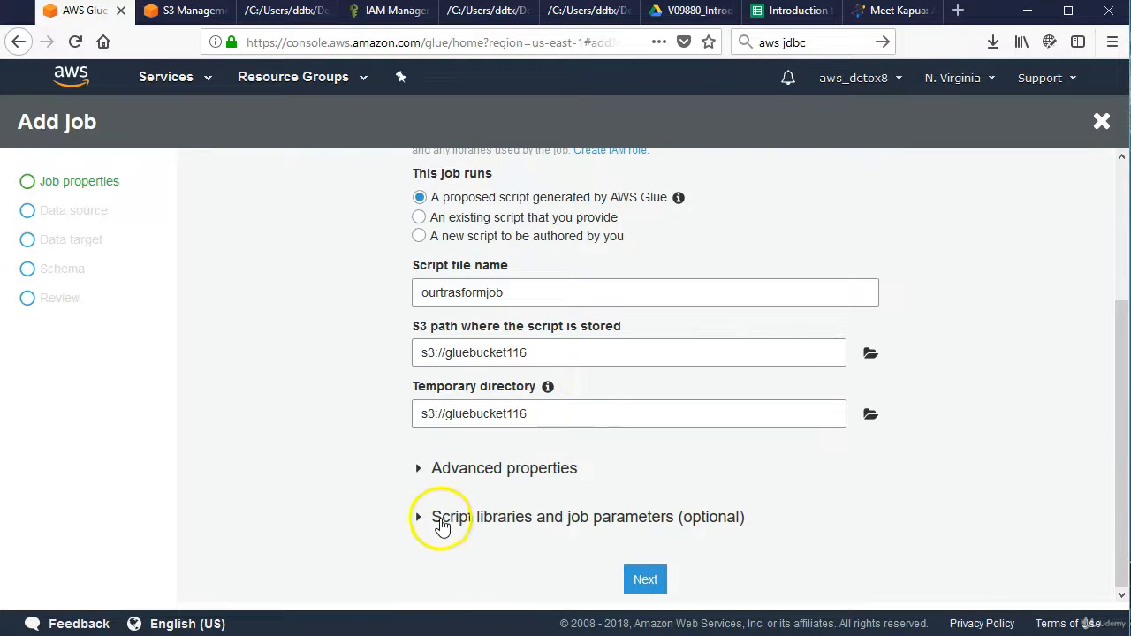
{"action": "left_click", "coordinate": [418, 523]}
{"action": "left_click", "coordinate": [419, 523]}
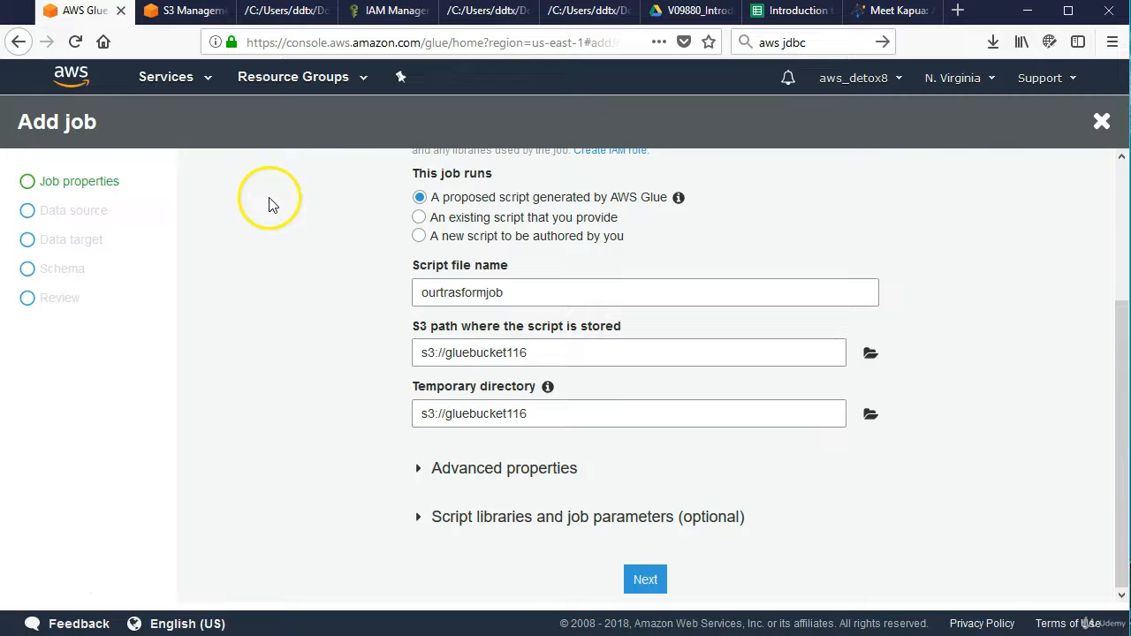
- Choose the JSON table whose name starts with 7790df51 in the ourdbcrawler database as the job's data source
{"action": "left_click", "coordinate": [645, 579]}
{"action": "left_click", "coordinate": [236, 328]}
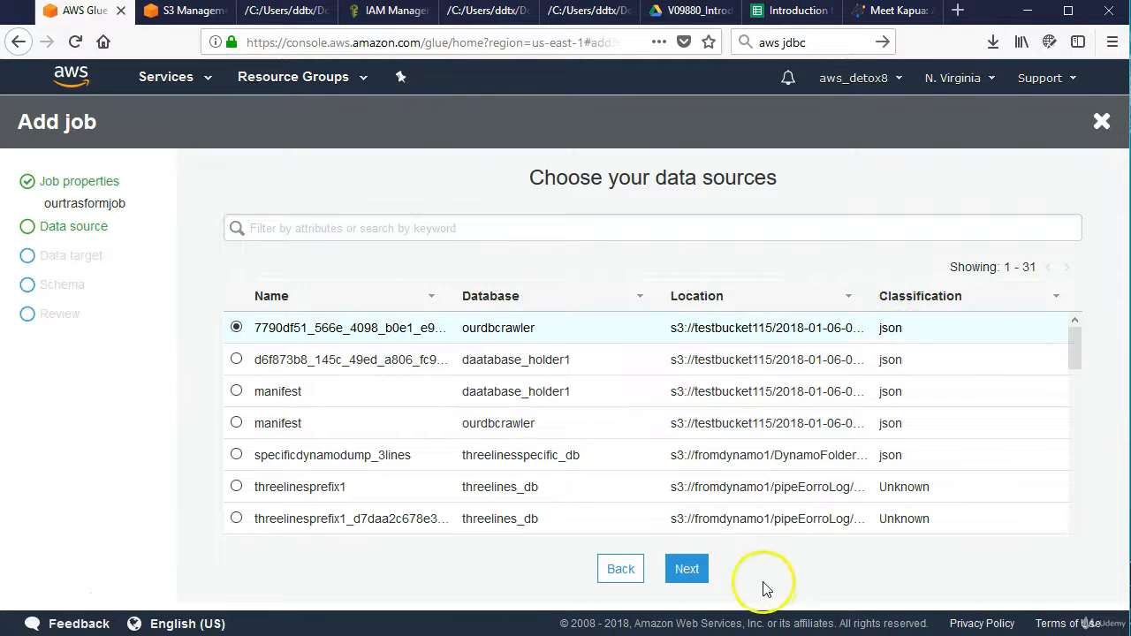
{"action": "left_click", "coordinate": [689, 569]}
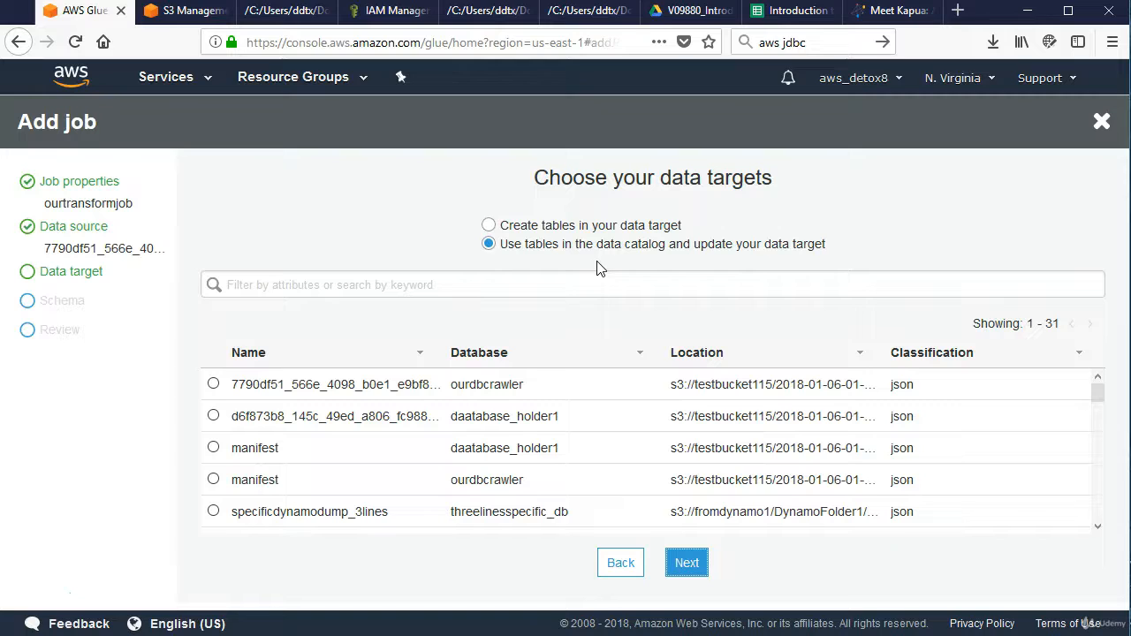
- Configure the data target to create new tables in Amazon S3 in CSV format
{"action": "left_click", "coordinate": [489, 225]}
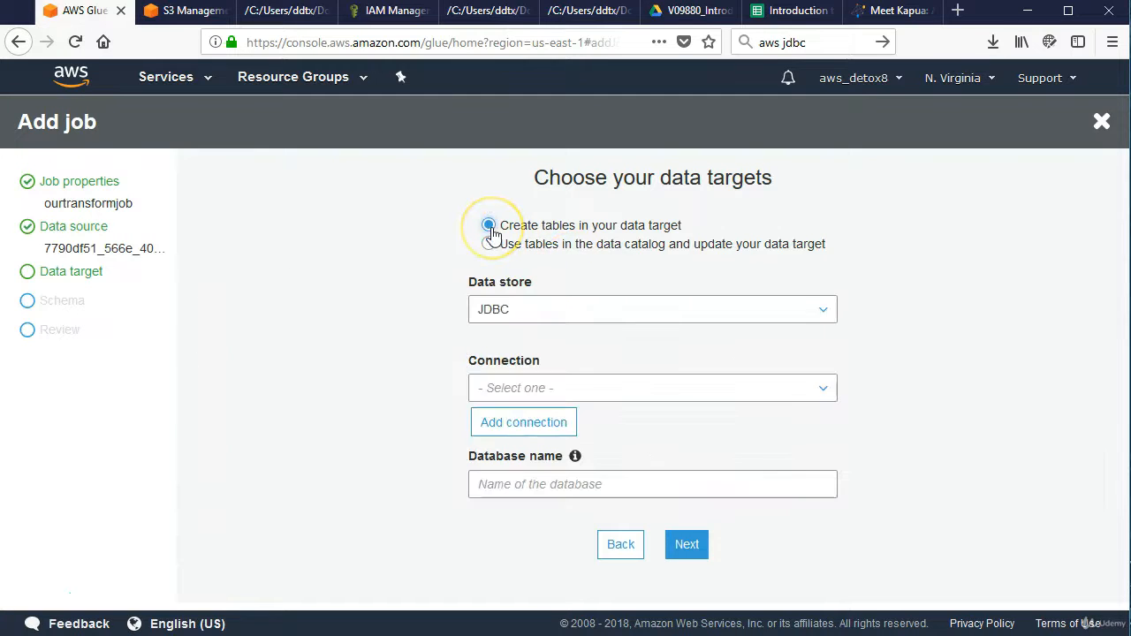
{"action": "left_click", "coordinate": [492, 238]}
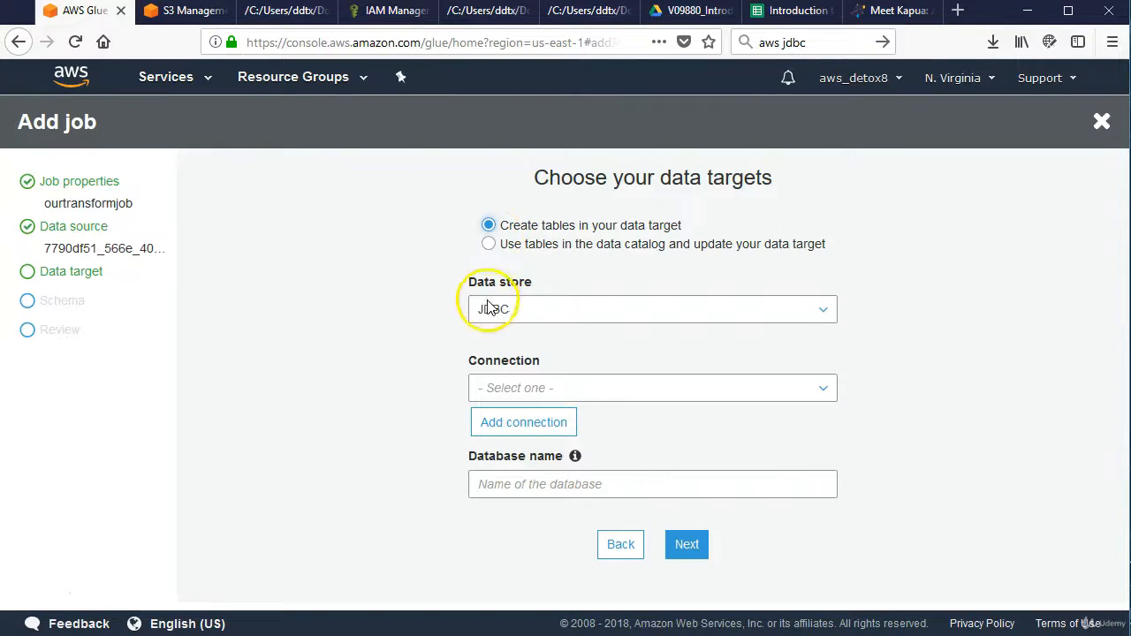
{"action": "left_click", "coordinate": [537, 316]}
{"action": "left_click", "coordinate": [524, 340]}
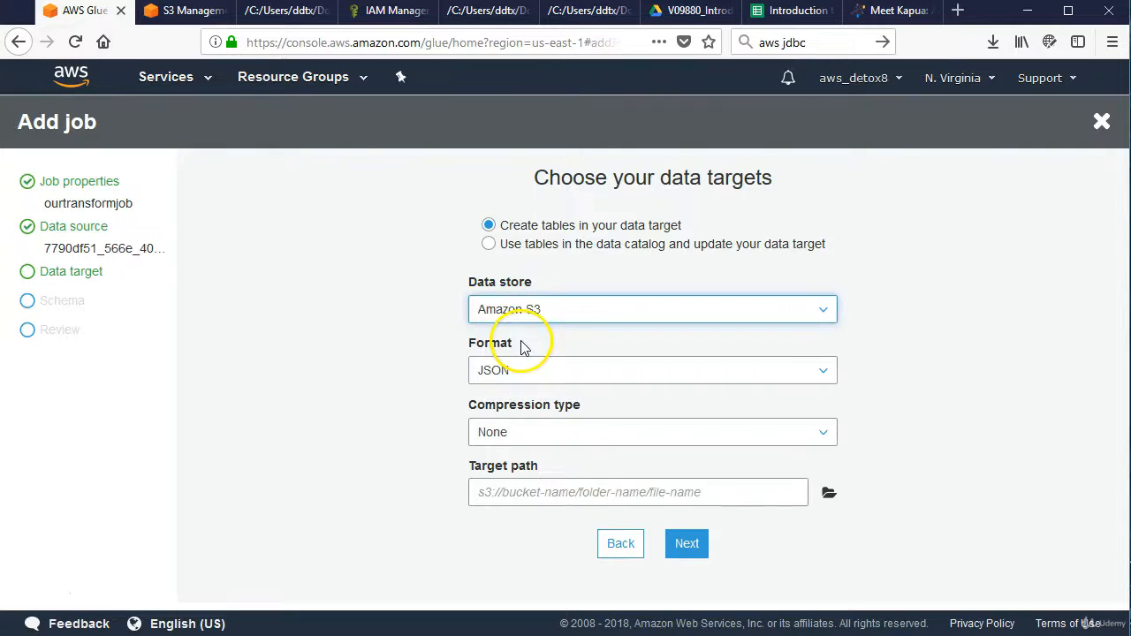
{"action": "left_click", "coordinate": [495, 380]}
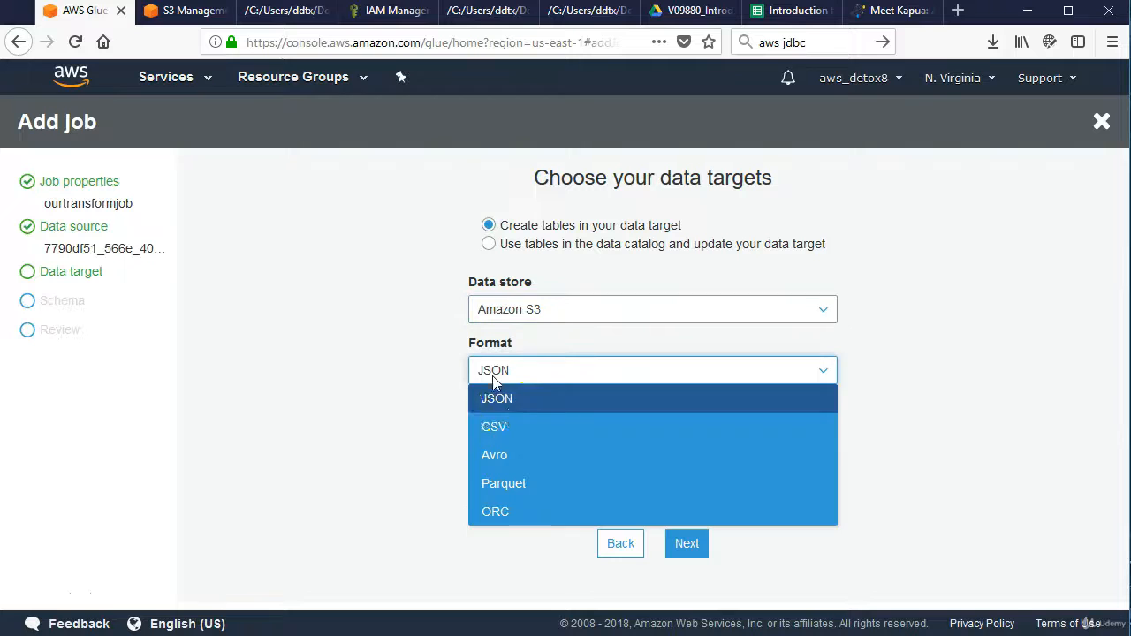
{"action": "left_click", "coordinate": [497, 433]}
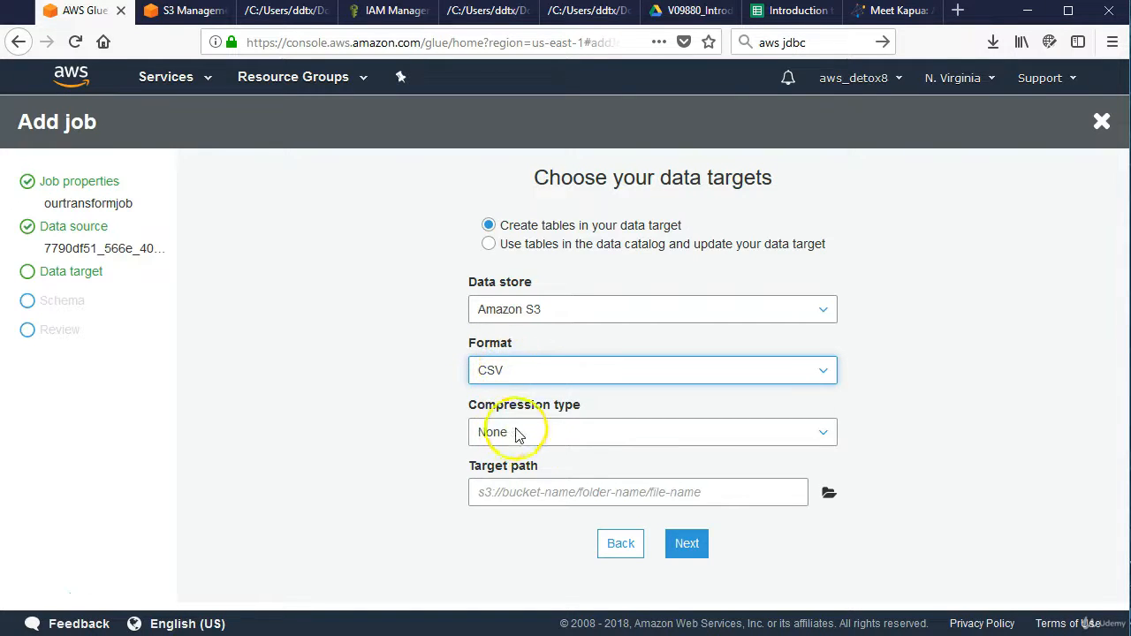
- Set the target path to s3://gluebucket116 and continue to the schema mapping
{"action": "left_click", "coordinate": [829, 493]}
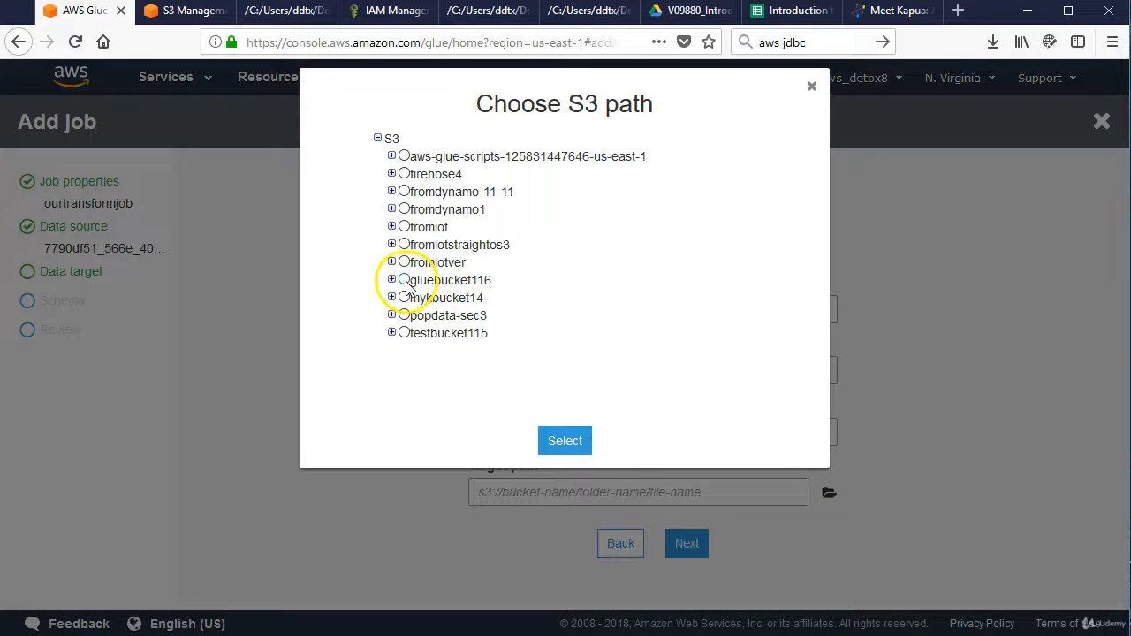
{"action": "left_click", "coordinate": [404, 280]}
{"action": "left_click", "coordinate": [568, 442]}
{"action": "left_click", "coordinate": [684, 545]}
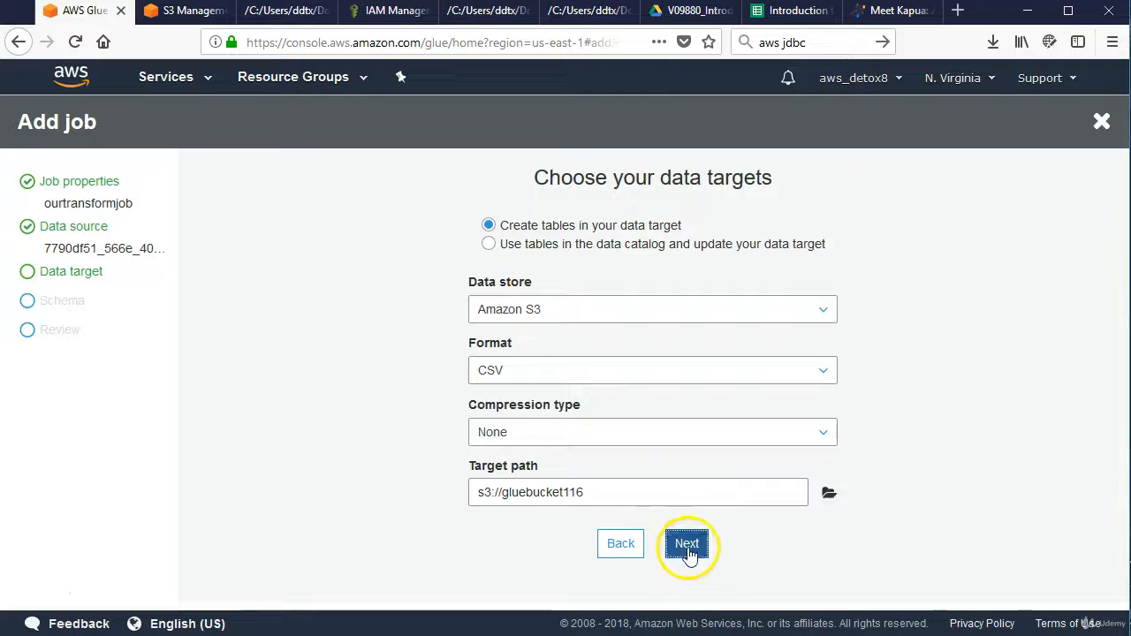
- Compare the envio data and enviro data source columns with the matching keys in the downloaded JSON file
{"action": "scroll", "coordinate": [619, 325], "scroll_direction": "down", "scroll_amount": 2}
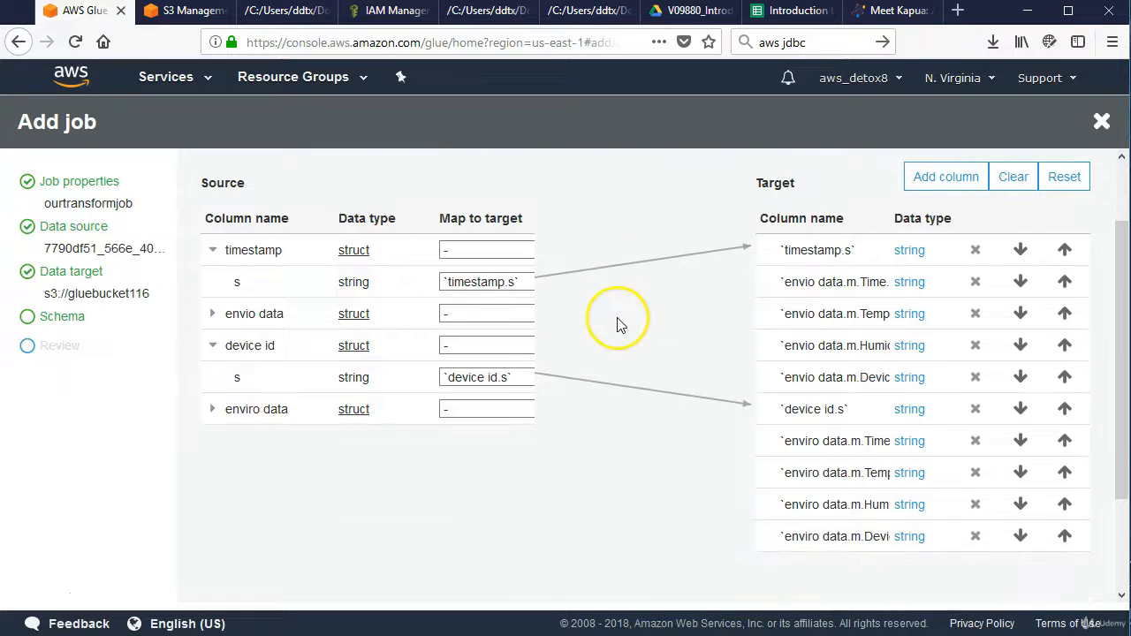
{"action": "scroll", "coordinate": [619, 323], "scroll_direction": "up", "scroll_amount": 2}
{"action": "scroll", "coordinate": [618, 324], "scroll_direction": "down", "scroll_amount": 2}
{"action": "mouse_move", "coordinate": [257, 315]}
{"action": "left_mouse_down"}
{"action": "mouse_move", "coordinate": [318, 328]}
{"action": "mouse_move", "coordinate": [261, 324]}
{"action": "left_mouse_up"}
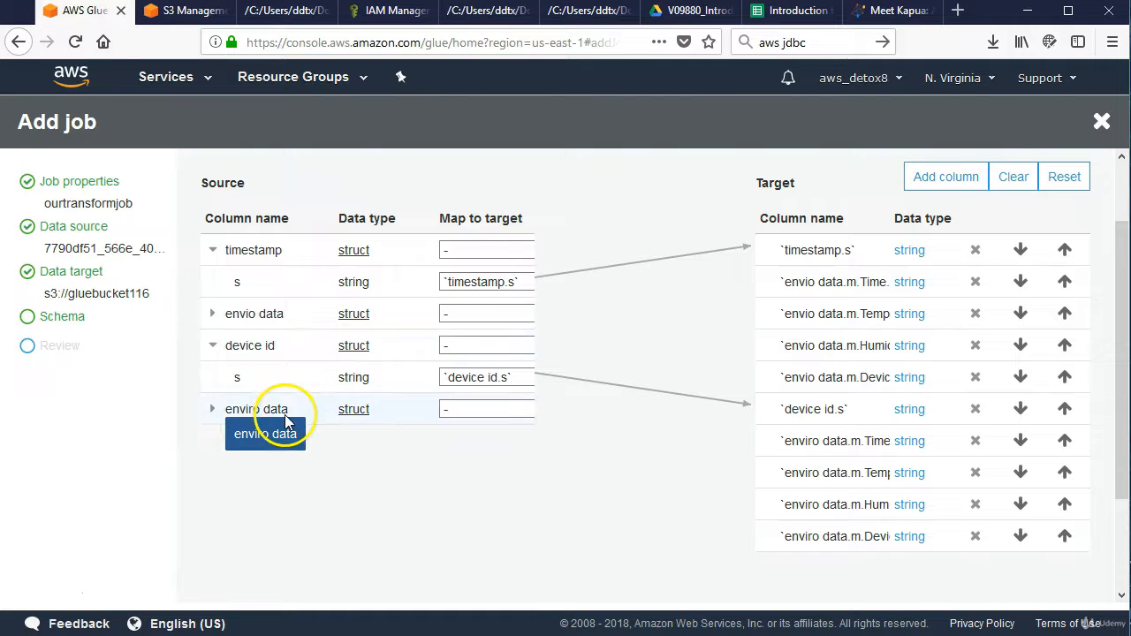
{"action": "left_click_drag", "start_coordinate": [300, 424], "coordinate": [299, 421]}
{"action": "left_click", "coordinate": [274, 11]}
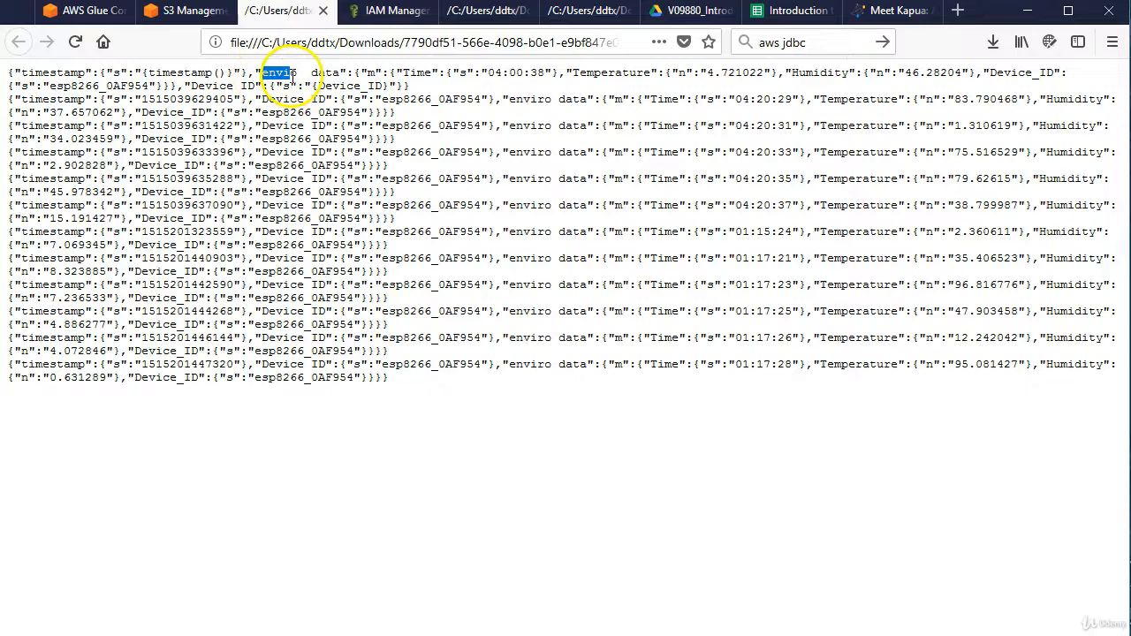
{"action": "left_click_drag", "start_coordinate": [517, 153], "coordinate": [552, 156]}
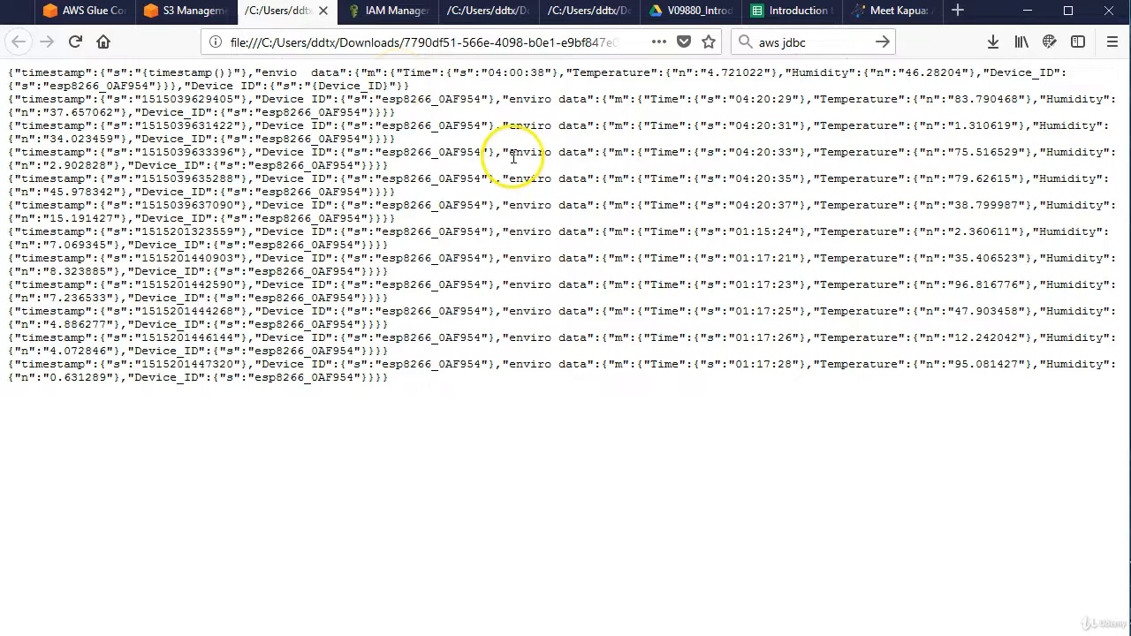
{"action": "left_click_drag", "start_coordinate": [510, 153], "coordinate": [545, 157]}
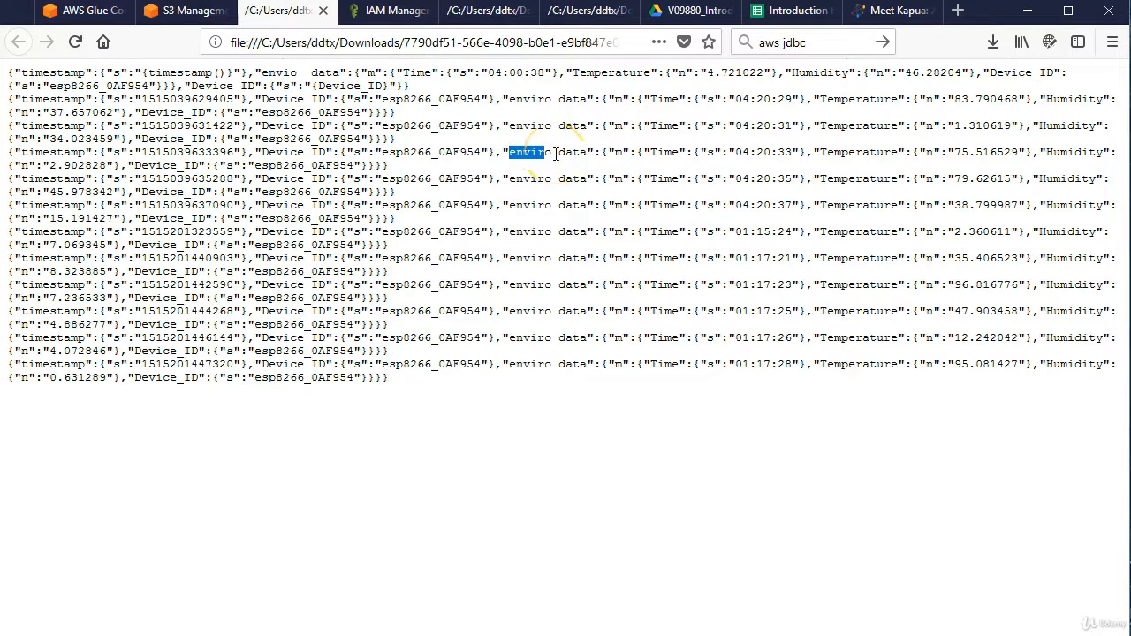
{"action": "left_click_drag", "start_coordinate": [509, 100], "coordinate": [537, 101]}
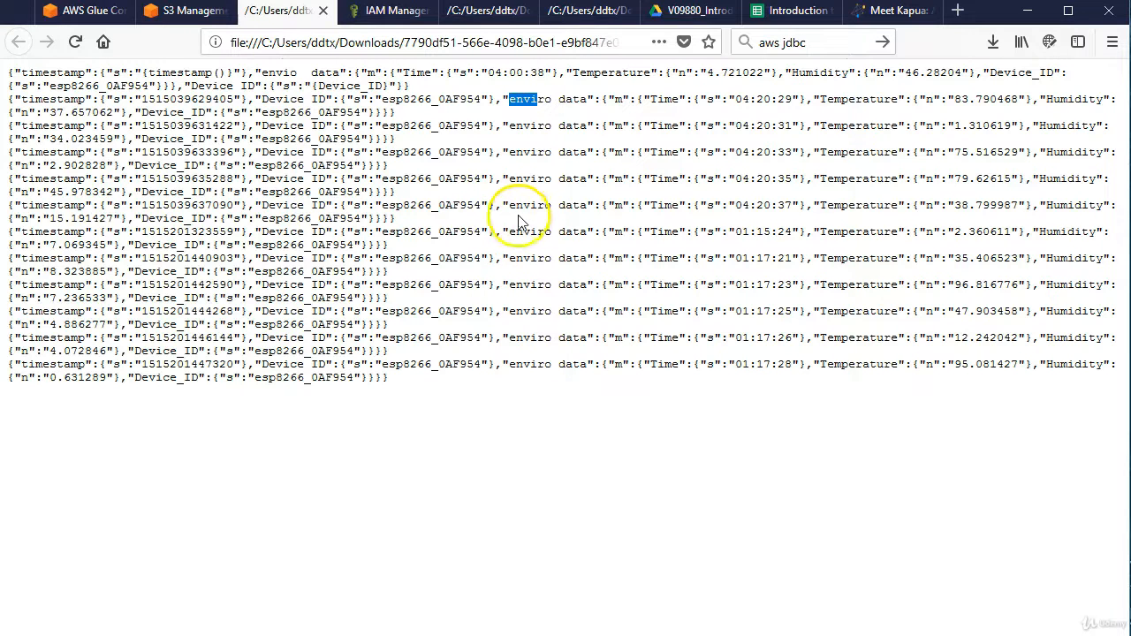
{"action": "left_click_drag", "start_coordinate": [516, 206], "coordinate": [535, 209]}
{"action": "left_click", "coordinate": [102, 13]}
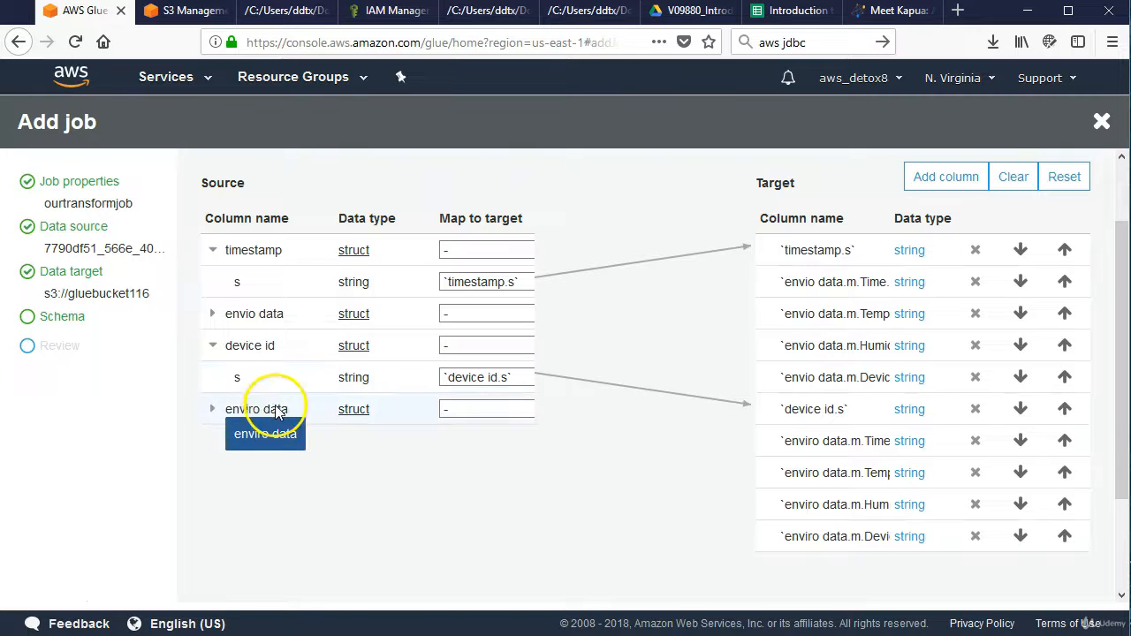
- Examine the Time, Temperature, Humidity and Device_ID fields nested under enviro data and the listed target columns
{"action": "mouse_move", "coordinate": [353, 422]}
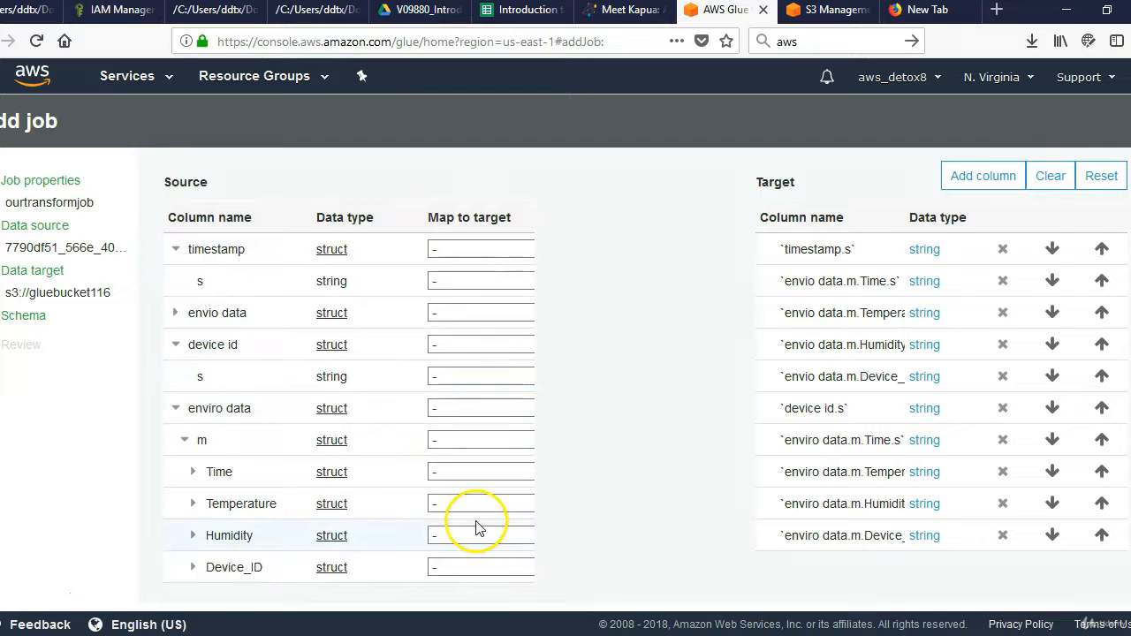
{"action": "left_click_drag", "start_coordinate": [219, 409], "coordinate": [379, 366]}
{"action": "scroll", "coordinate": [392, 328], "scroll_direction": "down", "scroll_amount": 1}
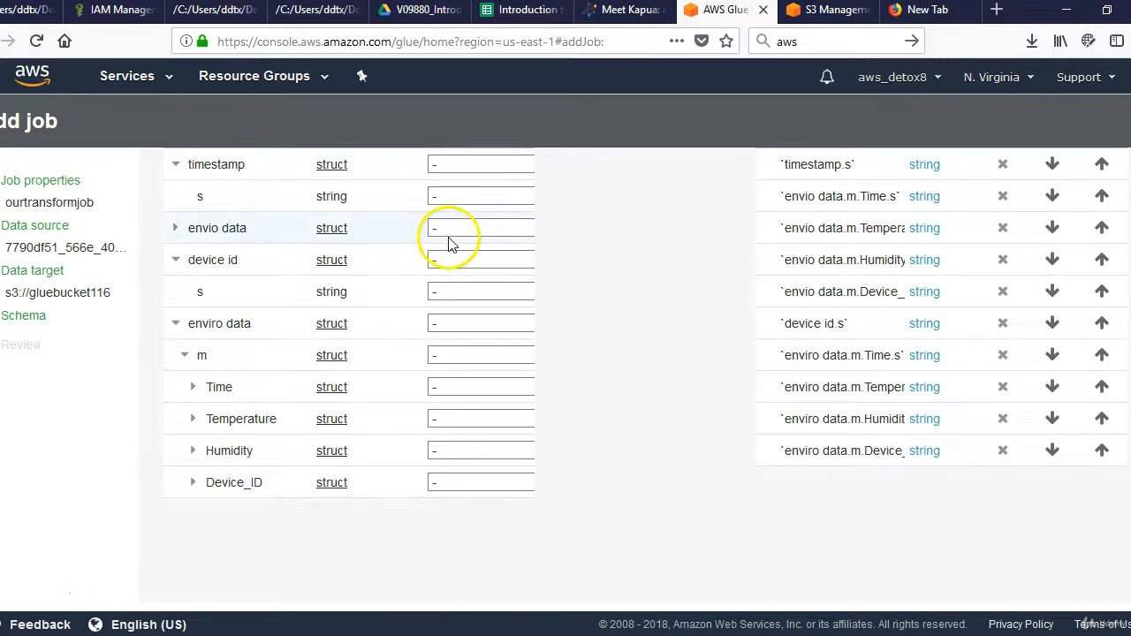
- Map the Time and Temperature source fields under enviro data to the target columns enviro data.m.Time.s and enviro data.m.Temperature.n
{"action": "left_click_drag", "start_coordinate": [219, 389], "coordinate": [240, 506]}
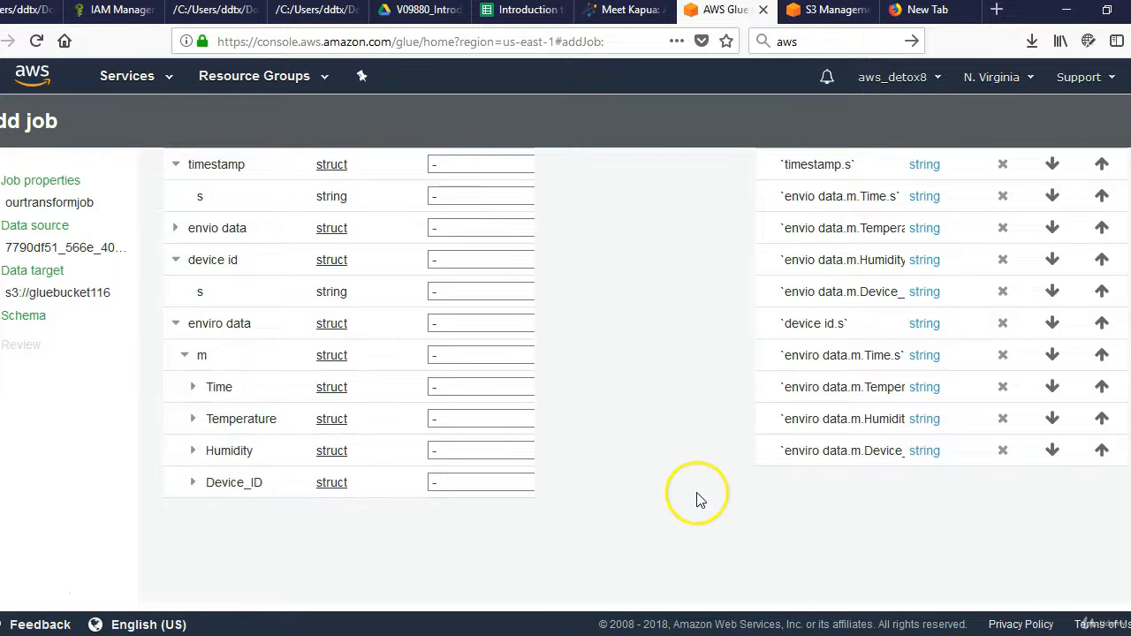
{"action": "left_click", "coordinate": [487, 390]}
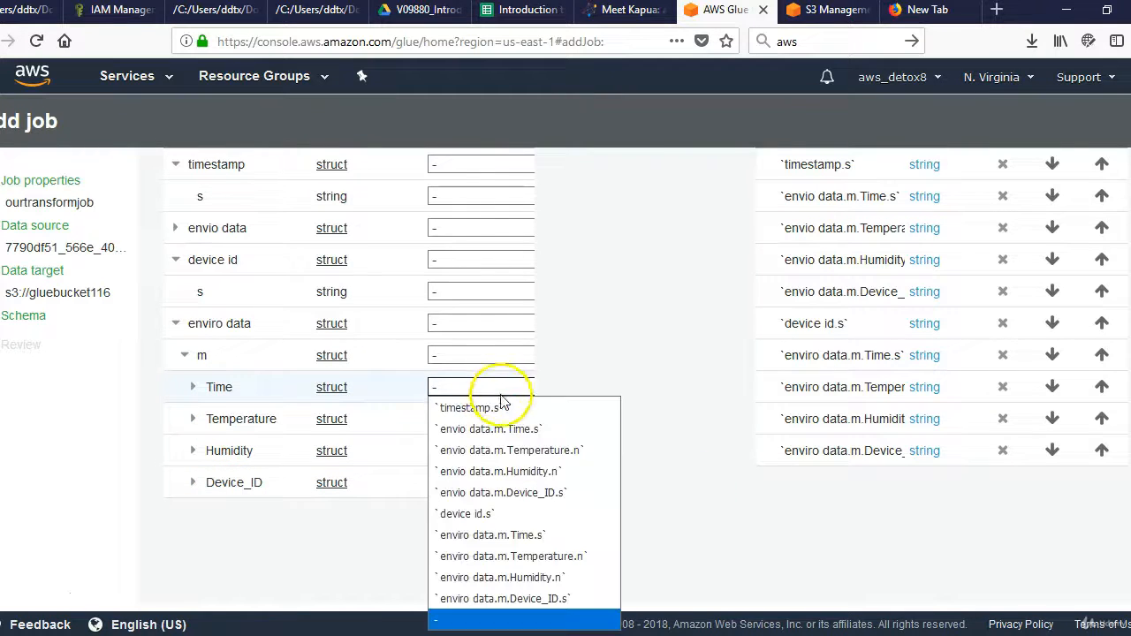
{"action": "left_click", "coordinate": [493, 537]}
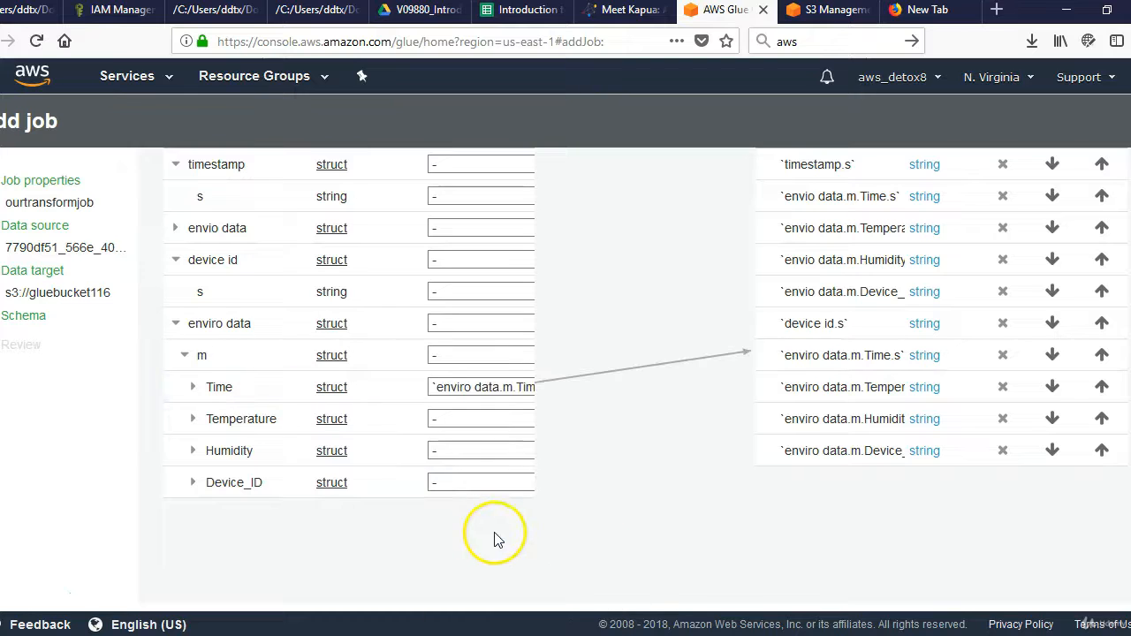
{"action": "left_click", "coordinate": [470, 420]}
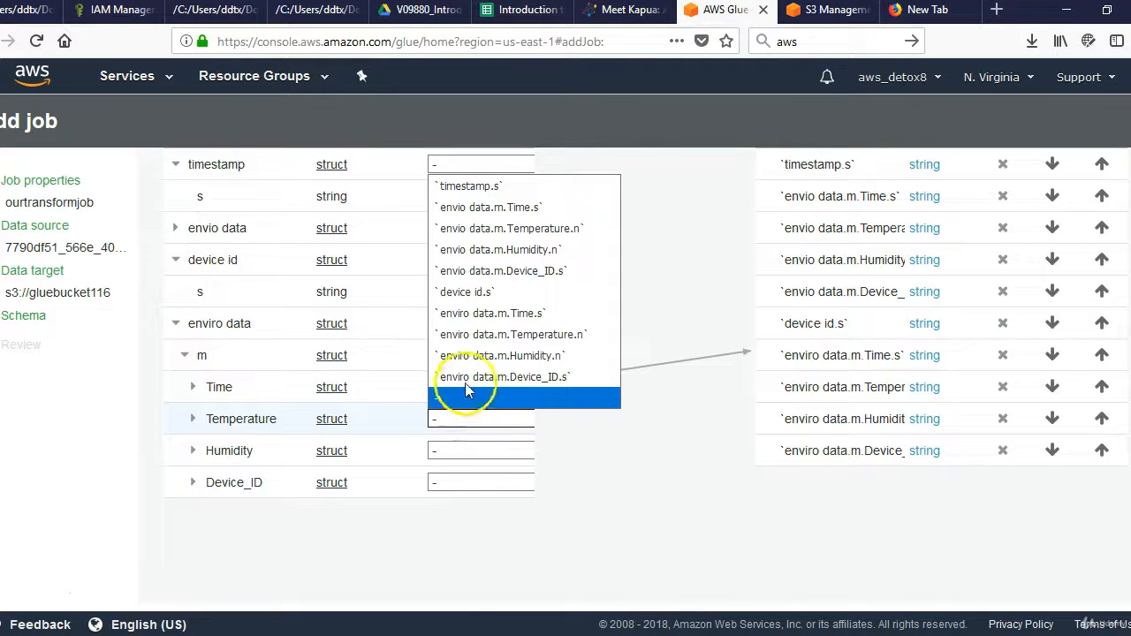
{"action": "left_click", "coordinate": [495, 335]}
- Map the Humidity and Device_ID source fields under enviro data to enviro data.m.Humidity.n and enviro data.m.Device_ID.s
{"action": "left_click", "coordinate": [463, 457]}
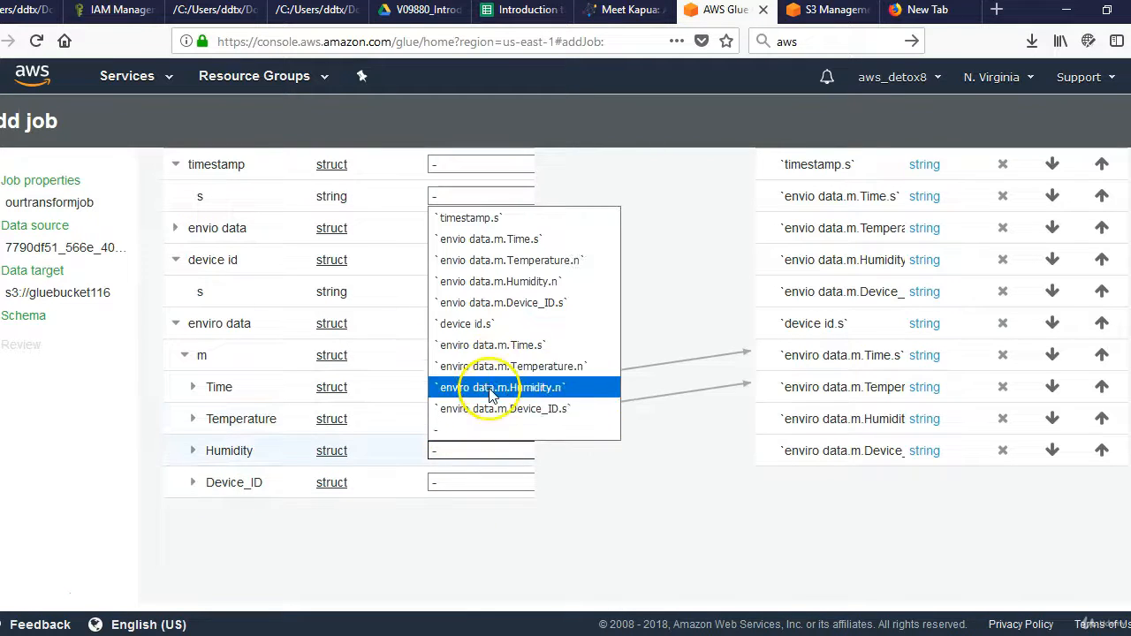
{"action": "left_click", "coordinate": [468, 389]}
{"action": "left_click", "coordinate": [468, 485]}
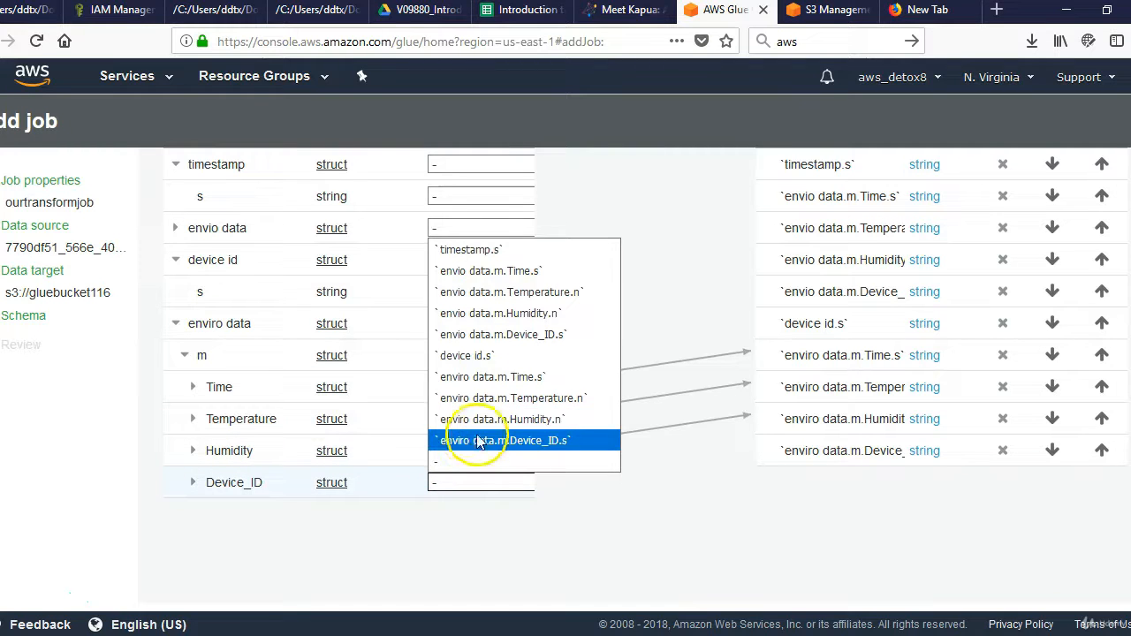
{"action": "left_click", "coordinate": [475, 441]}
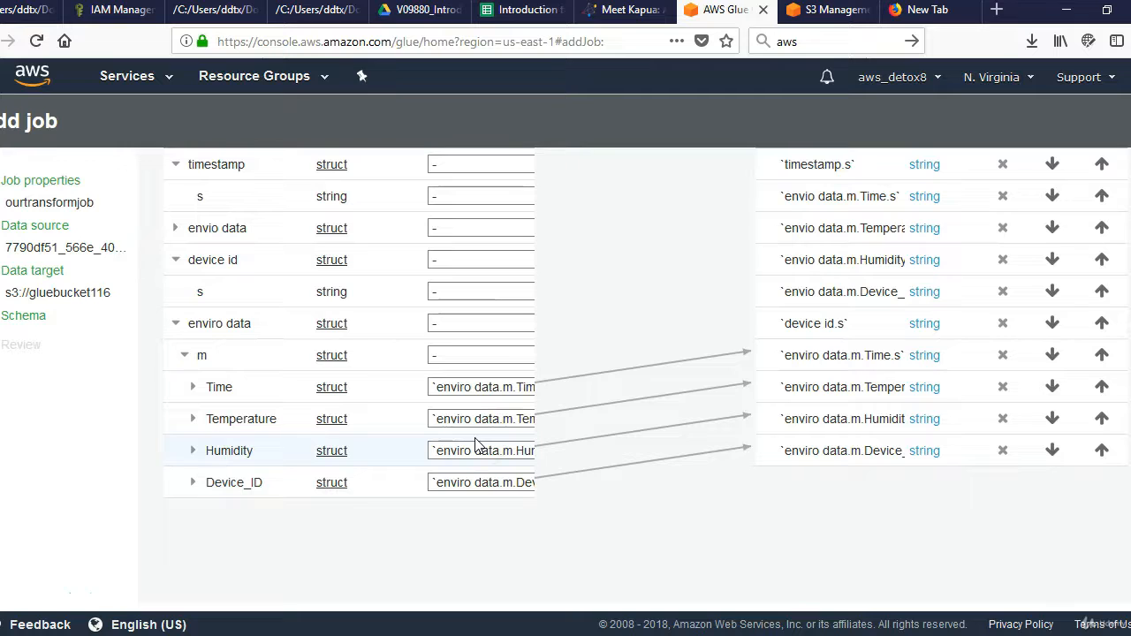
- Accept the column mapping, then review the job properties, data source and CSV target and finish creating the job
{"action": "scroll", "coordinate": [575, 442], "scroll_direction": "down", "scroll_amount": 2}
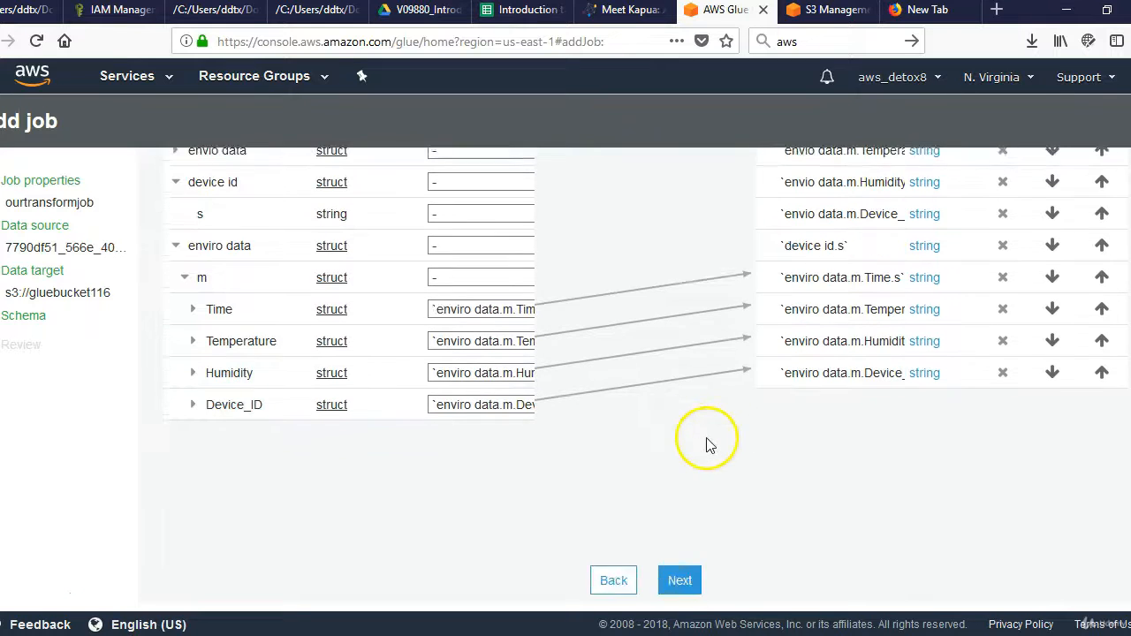
{"action": "left_click", "coordinate": [679, 580]}
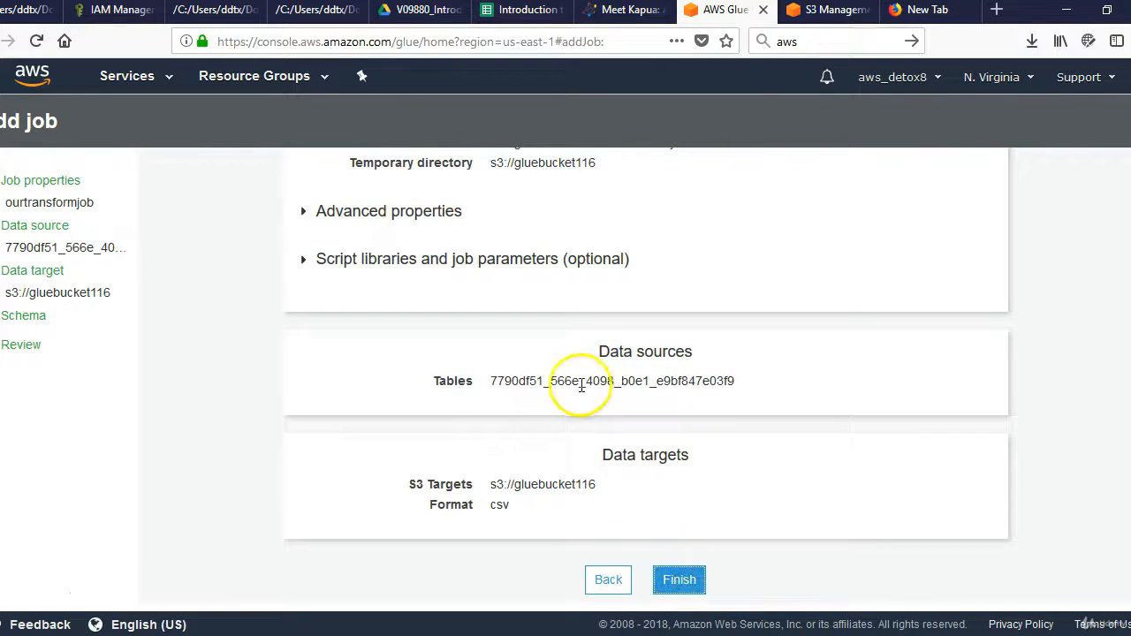
{"action": "scroll", "coordinate": [566, 385], "scroll_direction": "up", "scroll_amount": 3}
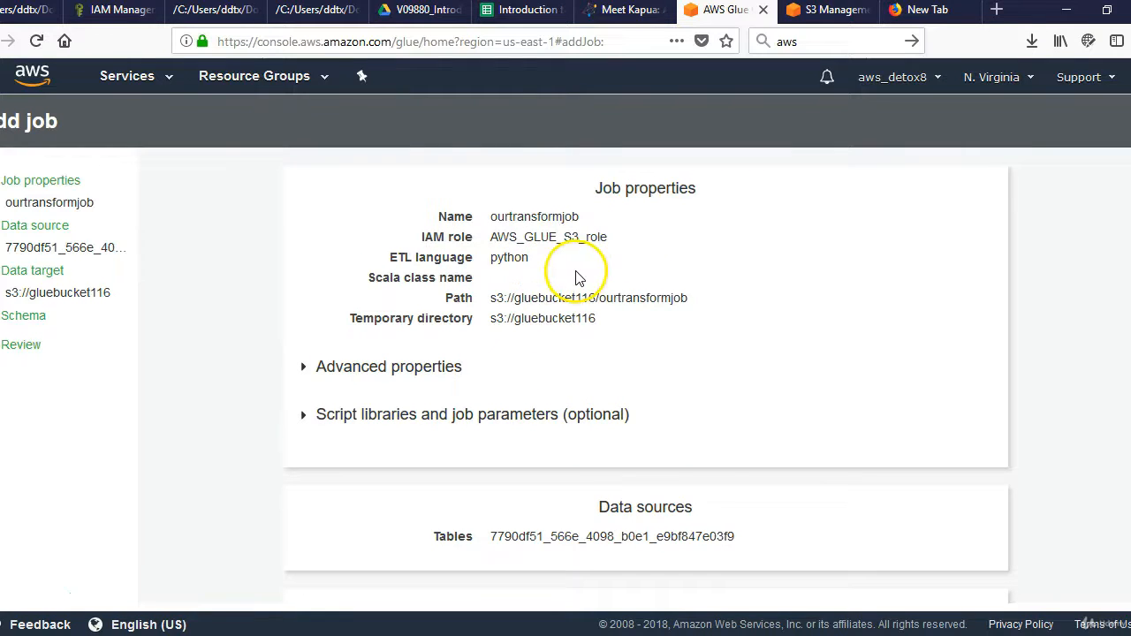
{"action": "scroll", "coordinate": [557, 257], "scroll_direction": "down", "scroll_amount": 3}
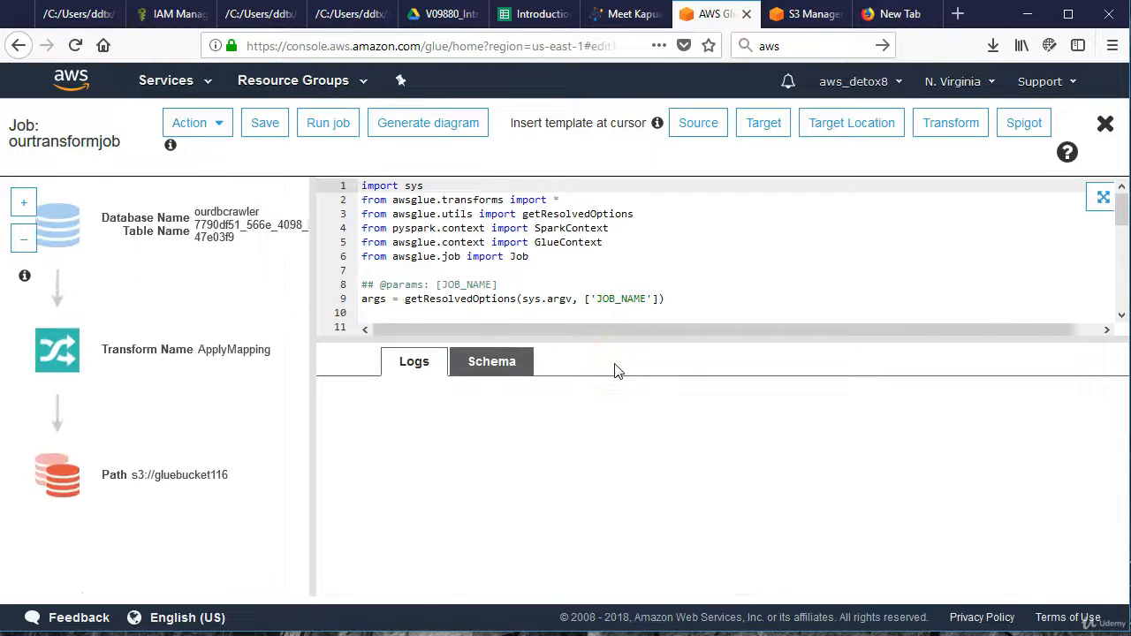
- Examine the generated Python script of ourtransformjob from the imports through the mapping and the CSV data sink
{"action": "left_click_drag", "start_coordinate": [417, 199], "coordinate": [643, 254]}
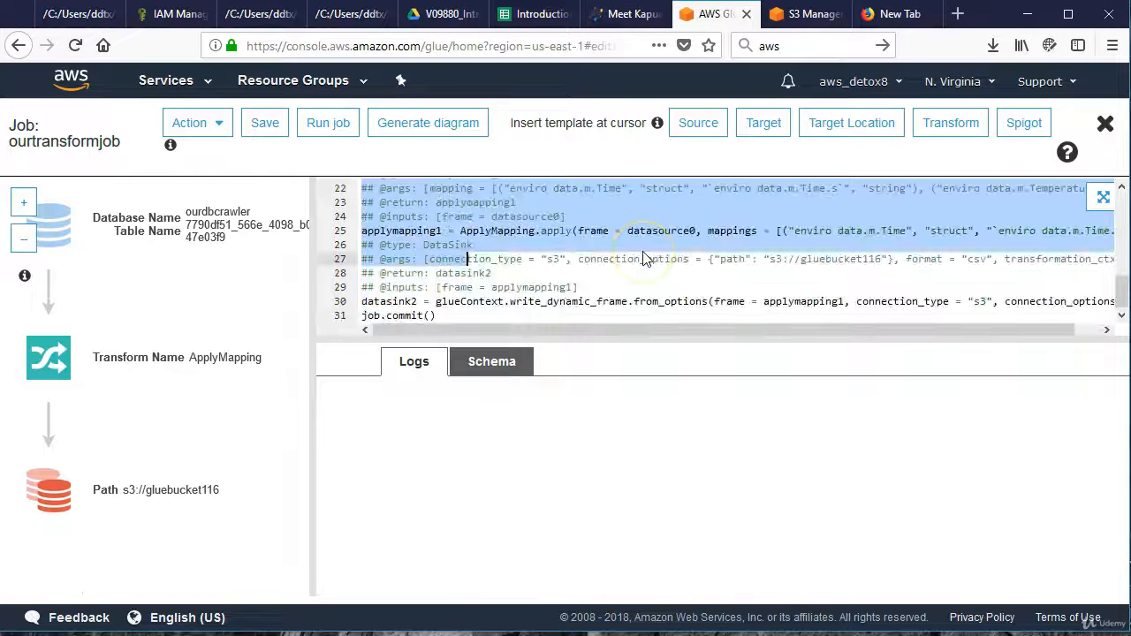
{"action": "scroll", "coordinate": [642, 256], "scroll_direction": "up", "scroll_amount": 5}
{"action": "scroll", "coordinate": [642, 256], "scroll_direction": "down", "scroll_amount": 5}
{"action": "left_click", "coordinate": [441, 313]}
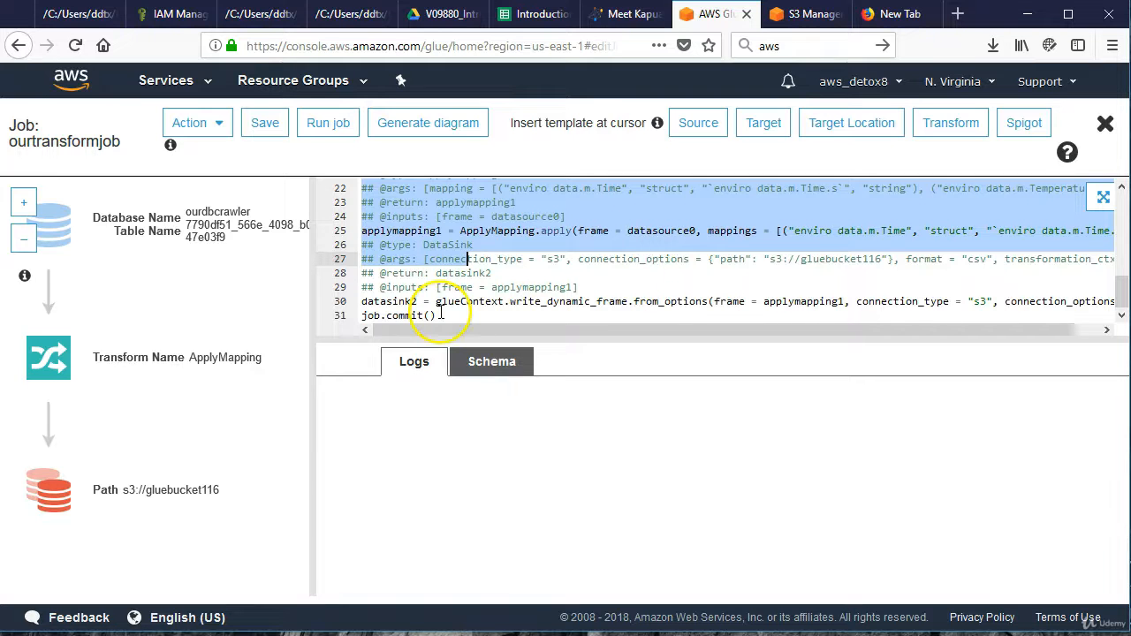
- Save the ourtransformjob script and run the job without overriding any parameters
{"action": "left_click", "coordinate": [273, 133]}
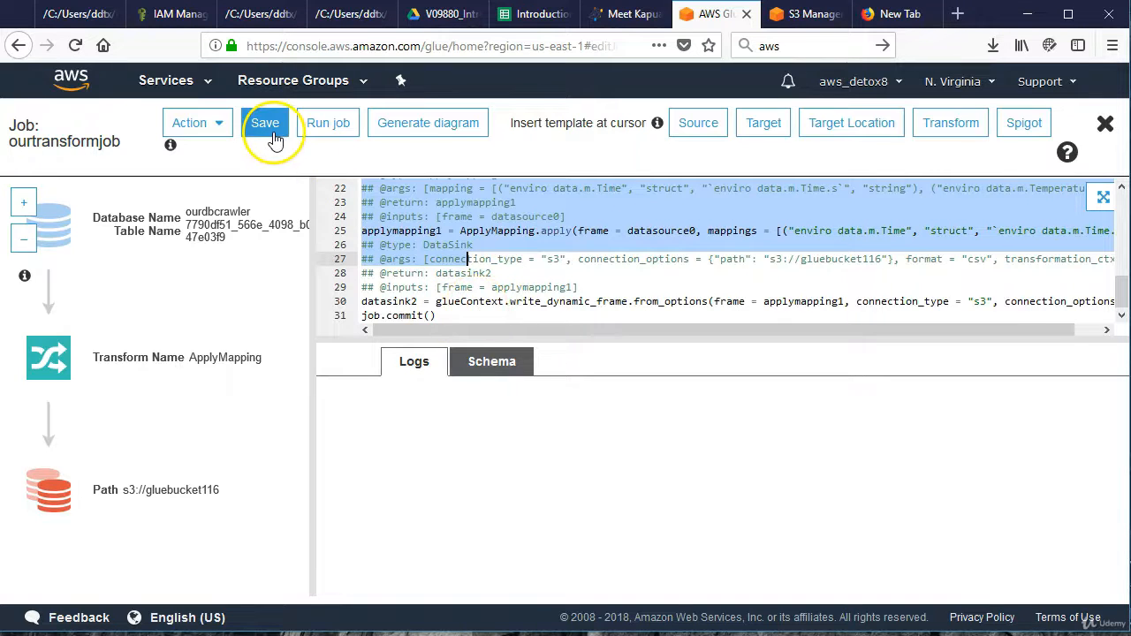
{"action": "left_click", "coordinate": [328, 123]}
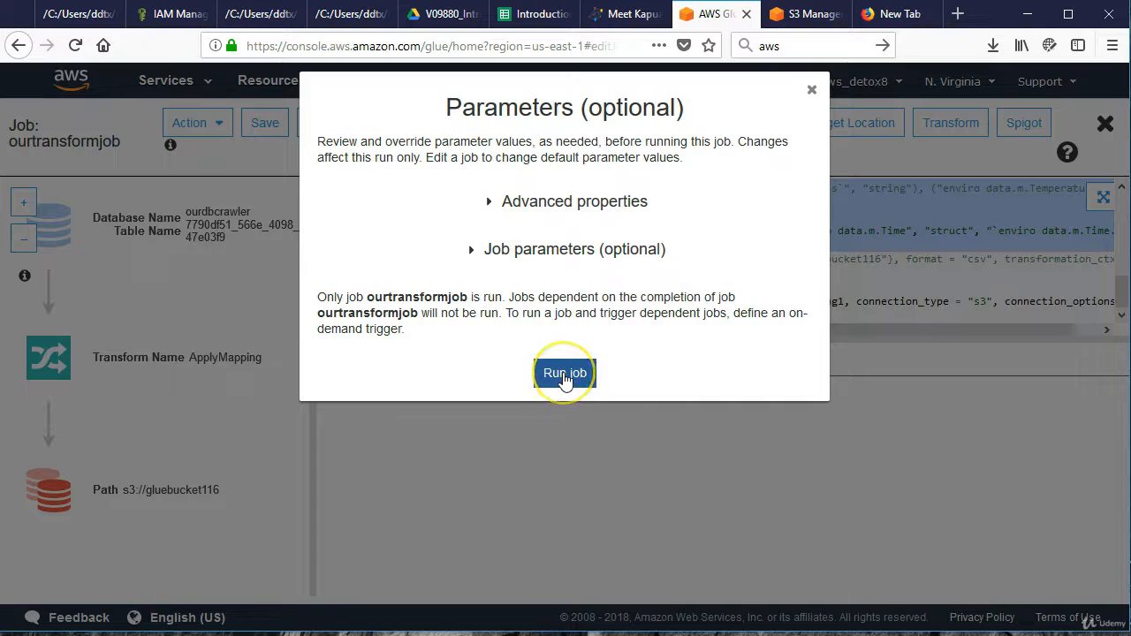
{"action": "left_click", "coordinate": [564, 375]}
{"action": "left_click", "coordinate": [581, 379]}
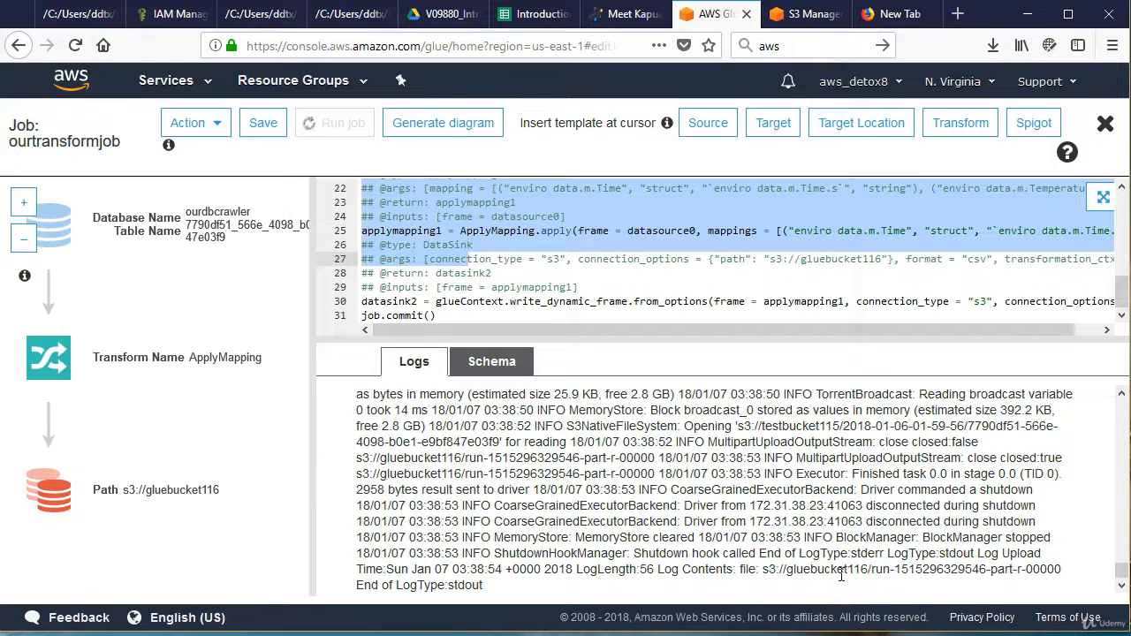
- Switch to the S3 console, open gluebucket116 and refresh its object list
{"action": "left_click", "coordinate": [798, 16]}
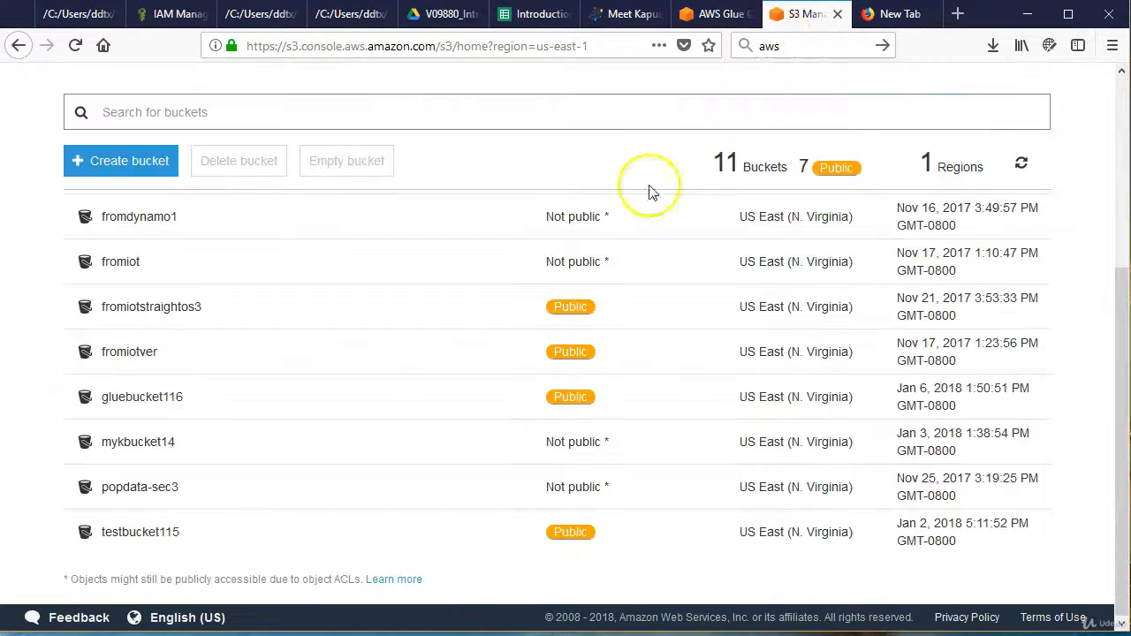
{"action": "left_click", "coordinate": [164, 405]}
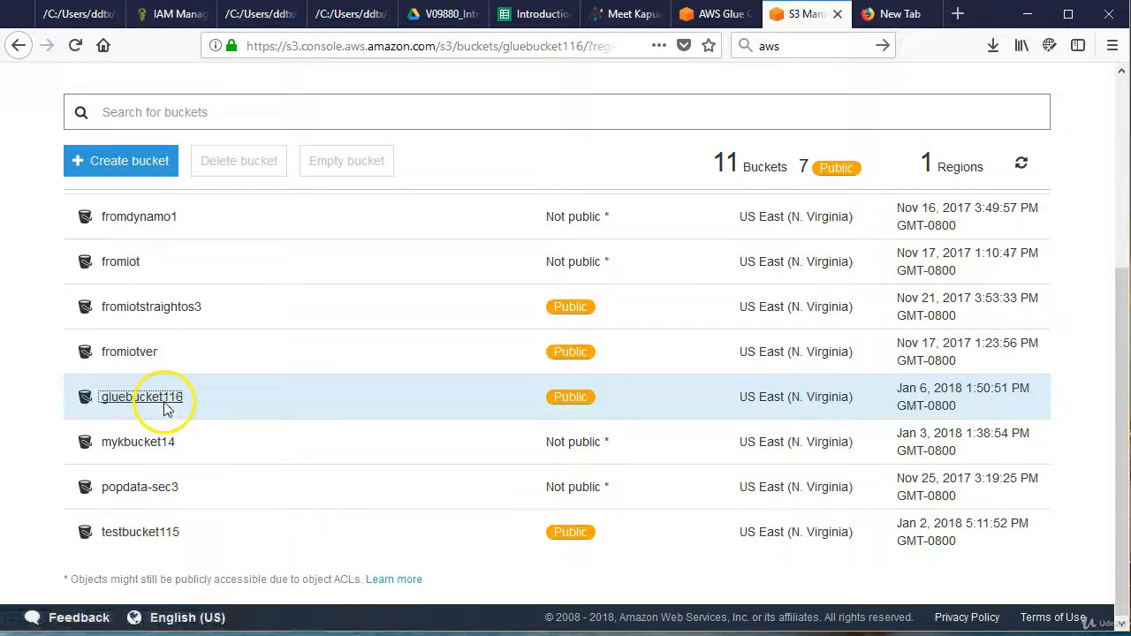
{"action": "scroll", "coordinate": [505, 448], "scroll_direction": "down", "scroll_amount": 5}
{"action": "scroll", "coordinate": [555, 473], "scroll_direction": "up", "scroll_amount": 4}
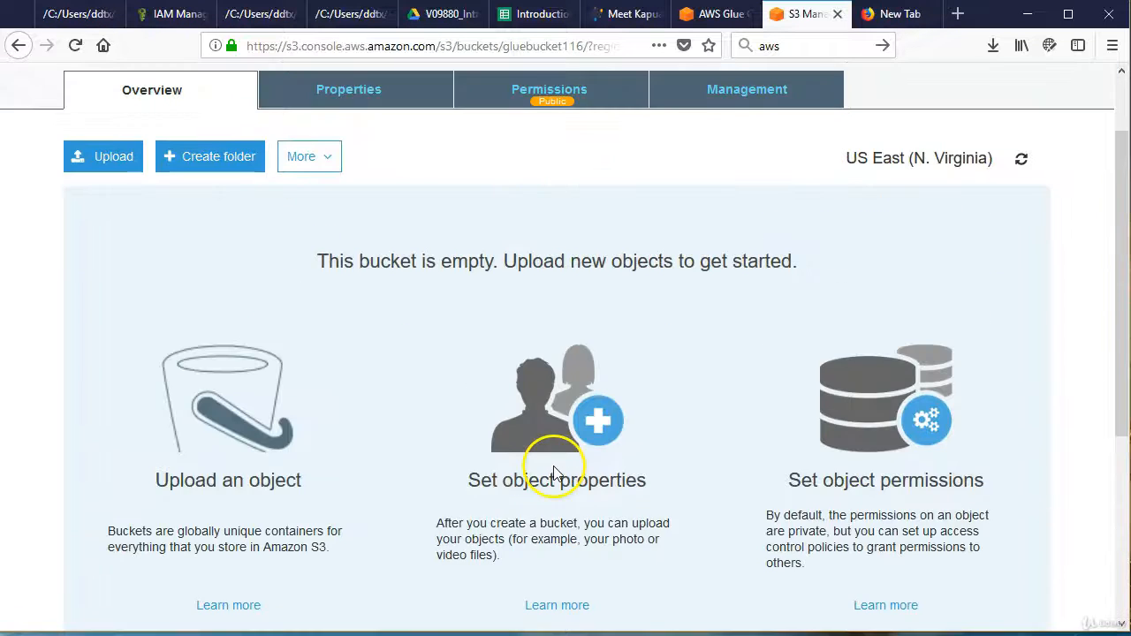
{"action": "scroll", "coordinate": [555, 474], "scroll_direction": "up", "scroll_amount": 1}
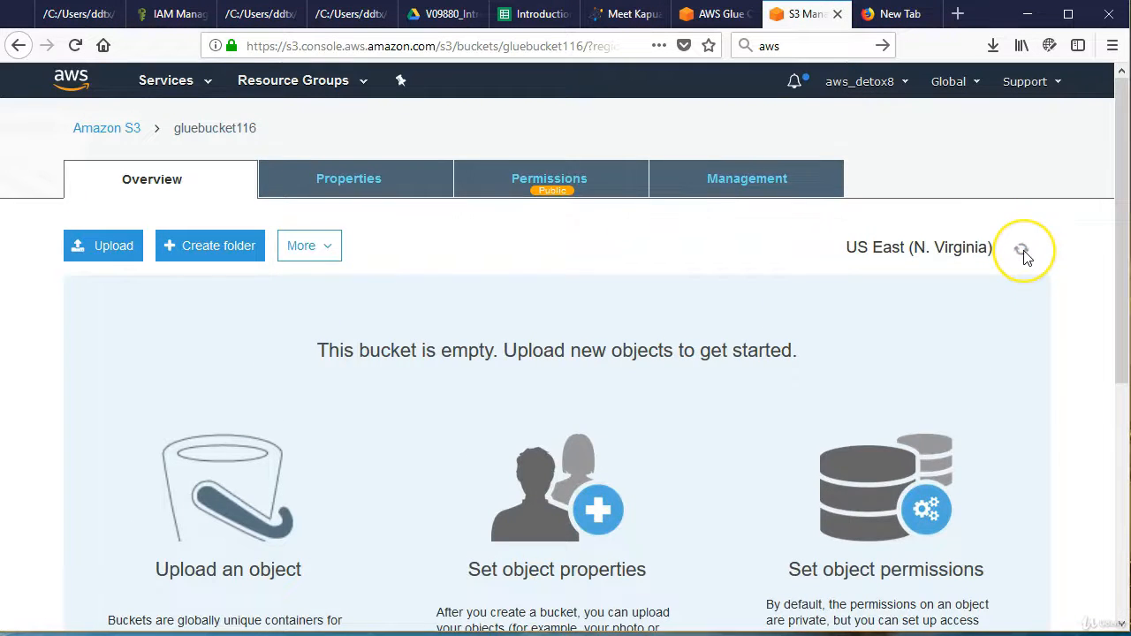
{"action": "left_click", "coordinate": [1022, 251]}
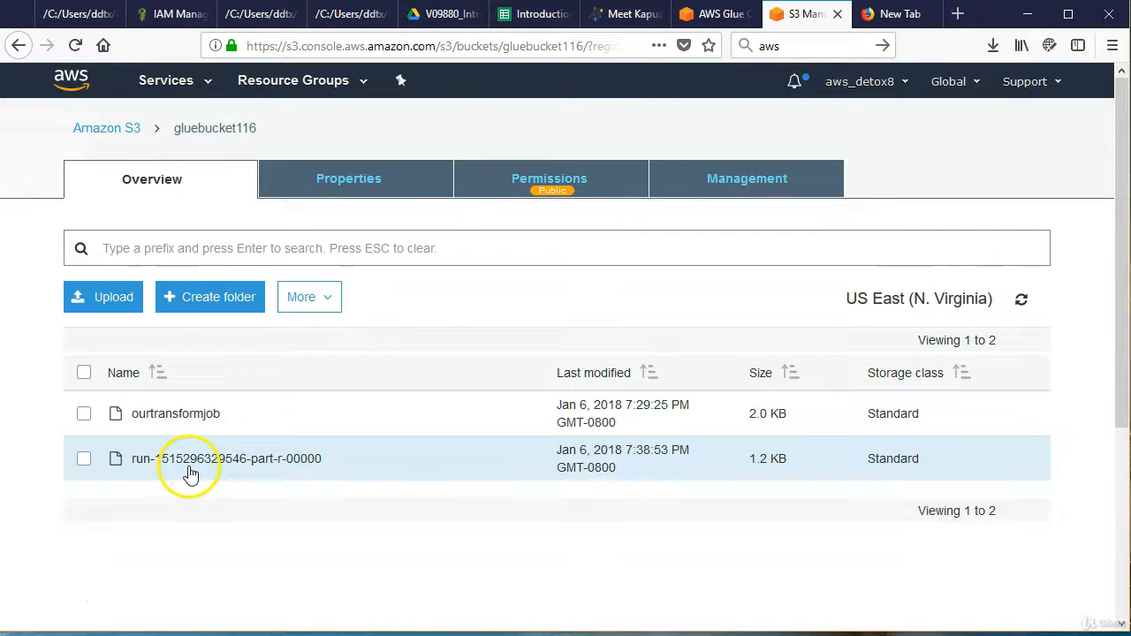
{"action": "left_click", "coordinate": [201, 469]}
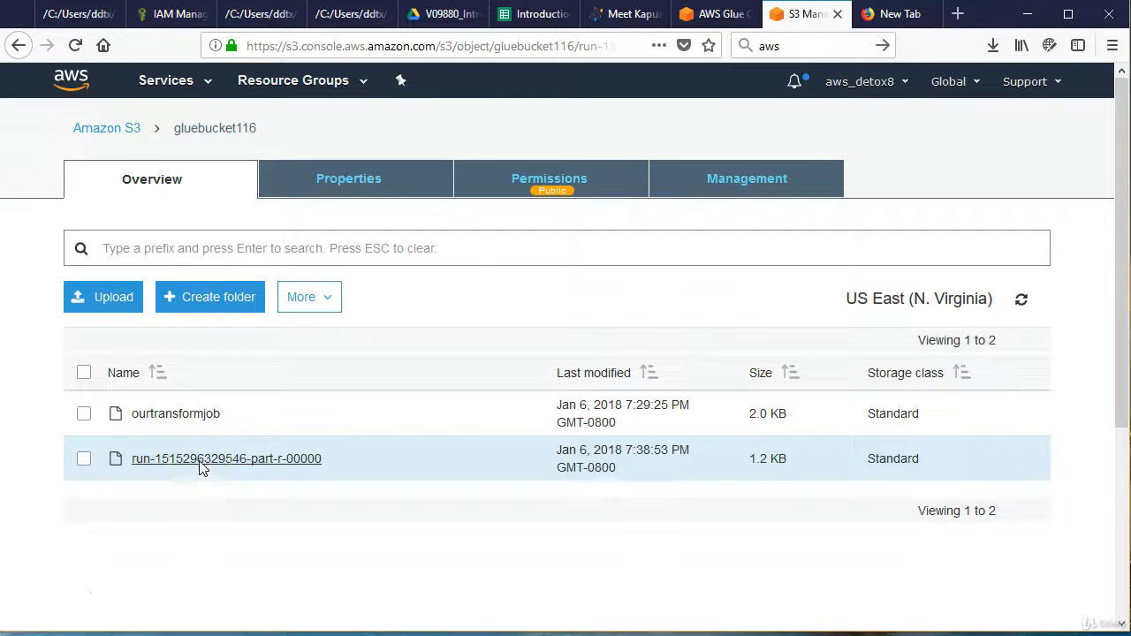
{"action": "left_click", "coordinate": [162, 289]}
{"action": "left_click", "coordinate": [659, 579]}
{"action": "left_click", "coordinate": [992, 45]}
{"action": "left_click", "coordinate": [985, 92]}
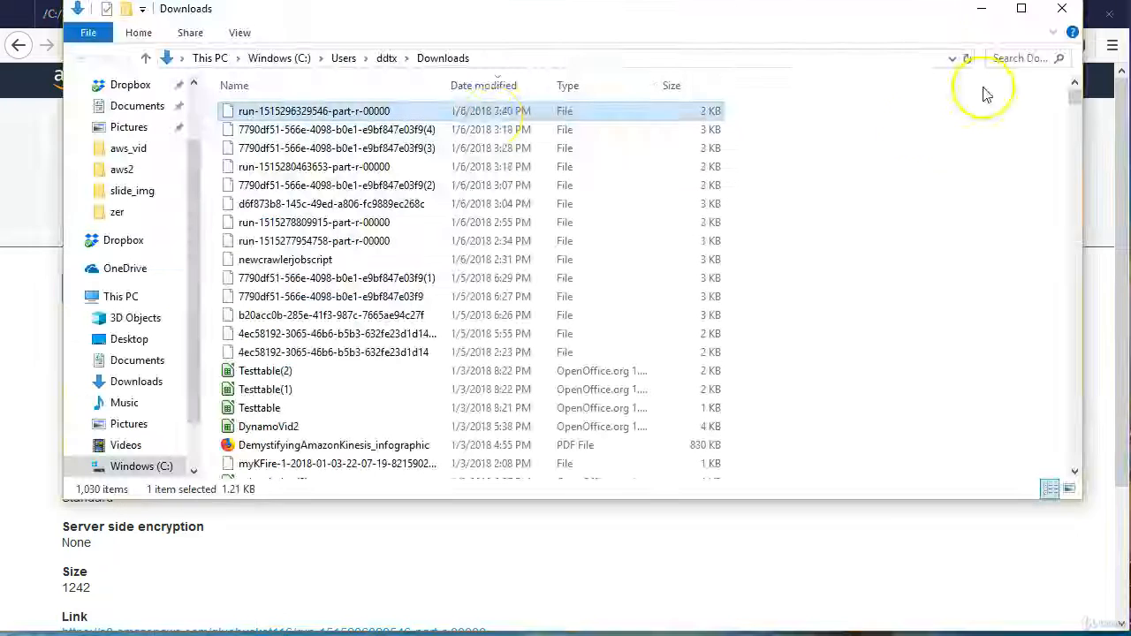
{"action": "right_click", "coordinate": [385, 111]}
{"action": "left_click", "coordinate": [415, 123]}
{"action": "double_click", "coordinate": [477, 365]}
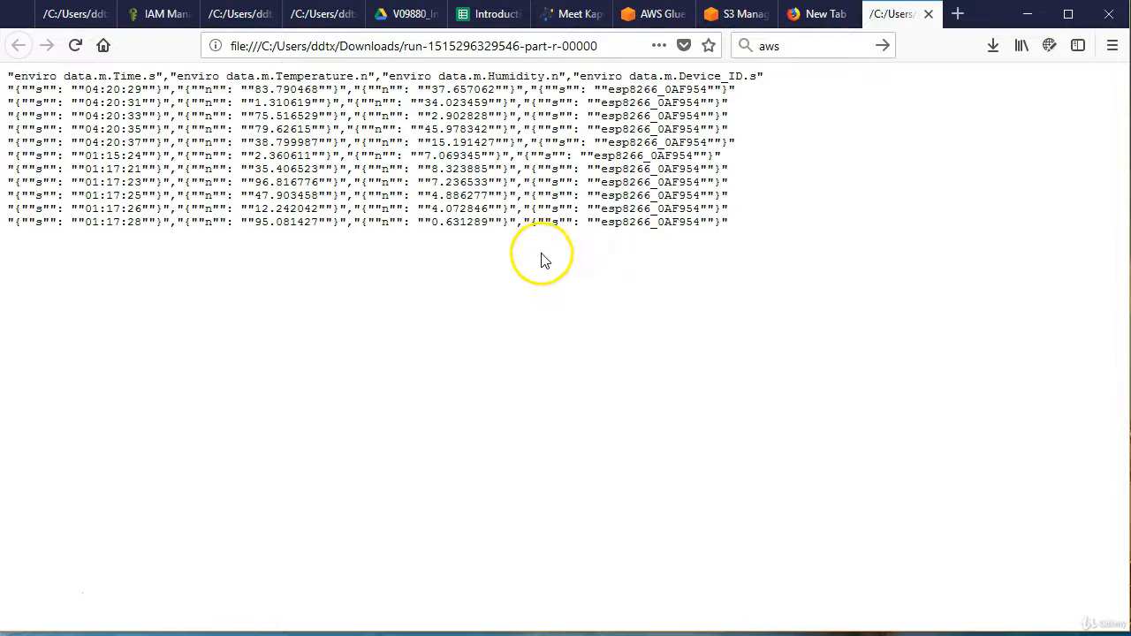
- Examine the CSV header and the Time, Temperature, Humidity and Device_ID values in the output rows
{"action": "left_click_drag", "start_coordinate": [171, 76], "coordinate": [325, 77]}
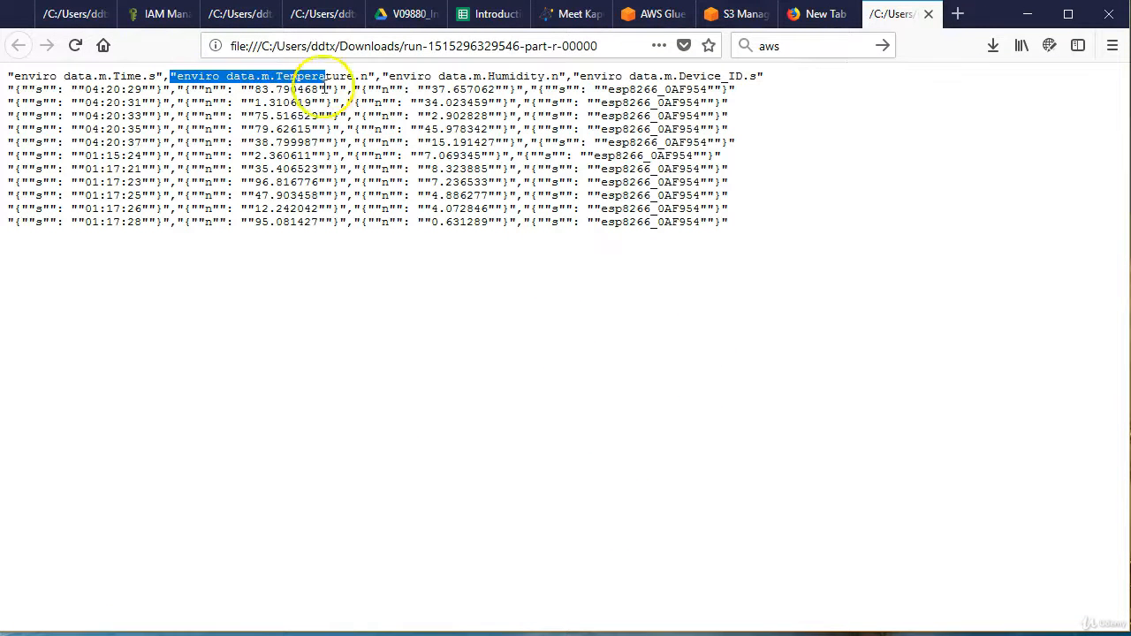
{"action": "left_click", "coordinate": [99, 103]}
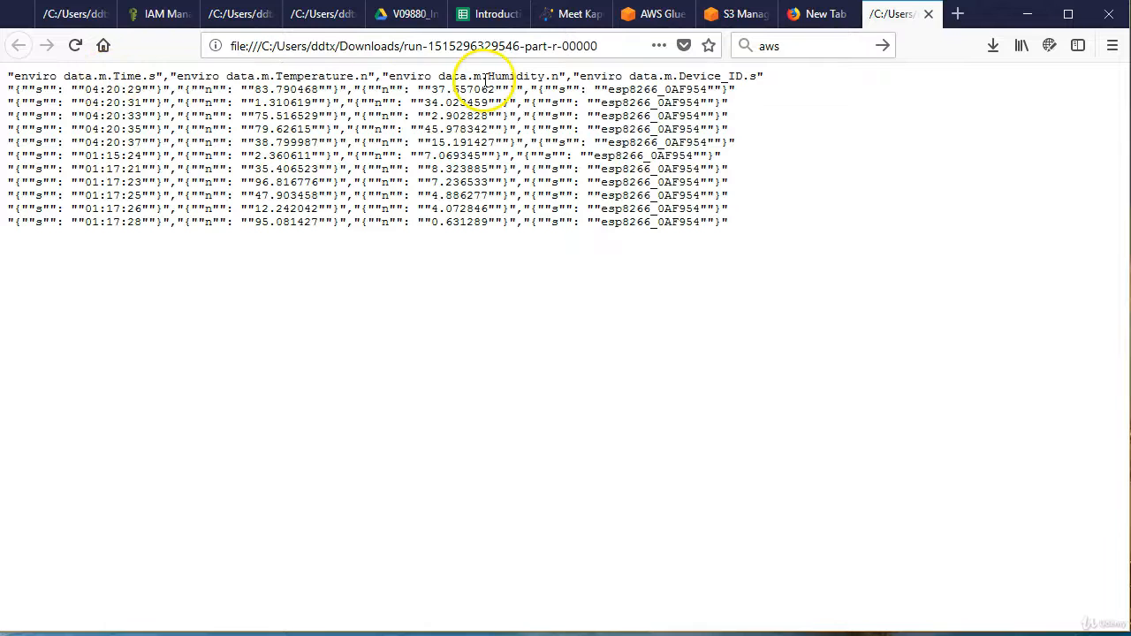
{"action": "left_click_drag", "start_coordinate": [85, 142], "coordinate": [137, 143]}
{"action": "left_click_drag", "start_coordinate": [248, 156], "coordinate": [298, 156]}
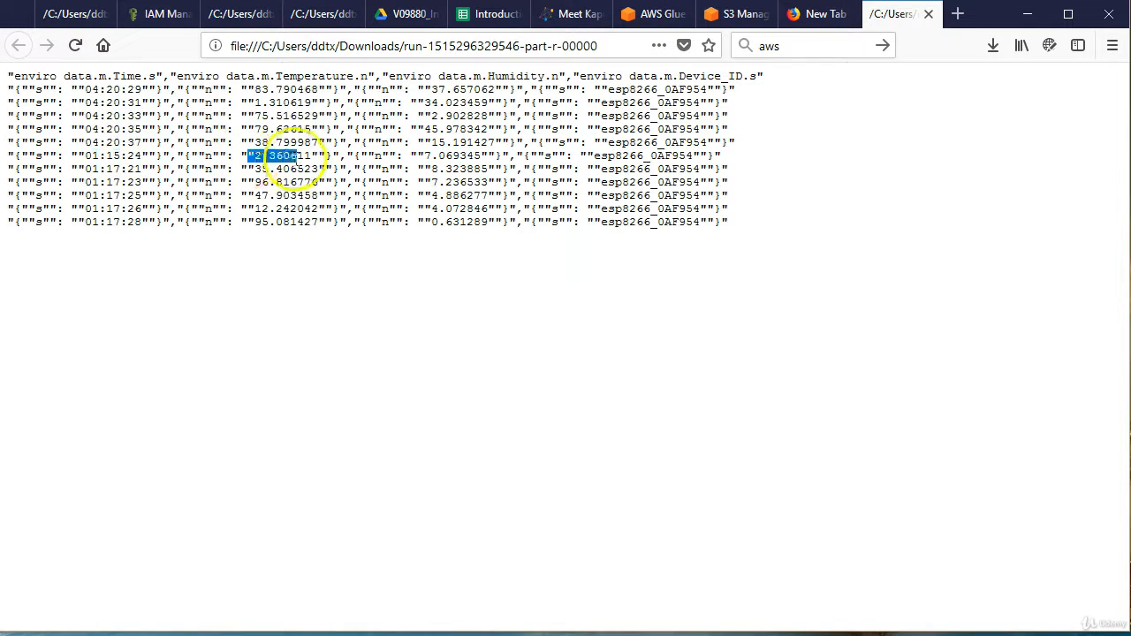
{"action": "left_click_drag", "start_coordinate": [440, 169], "coordinate": [482, 168]}
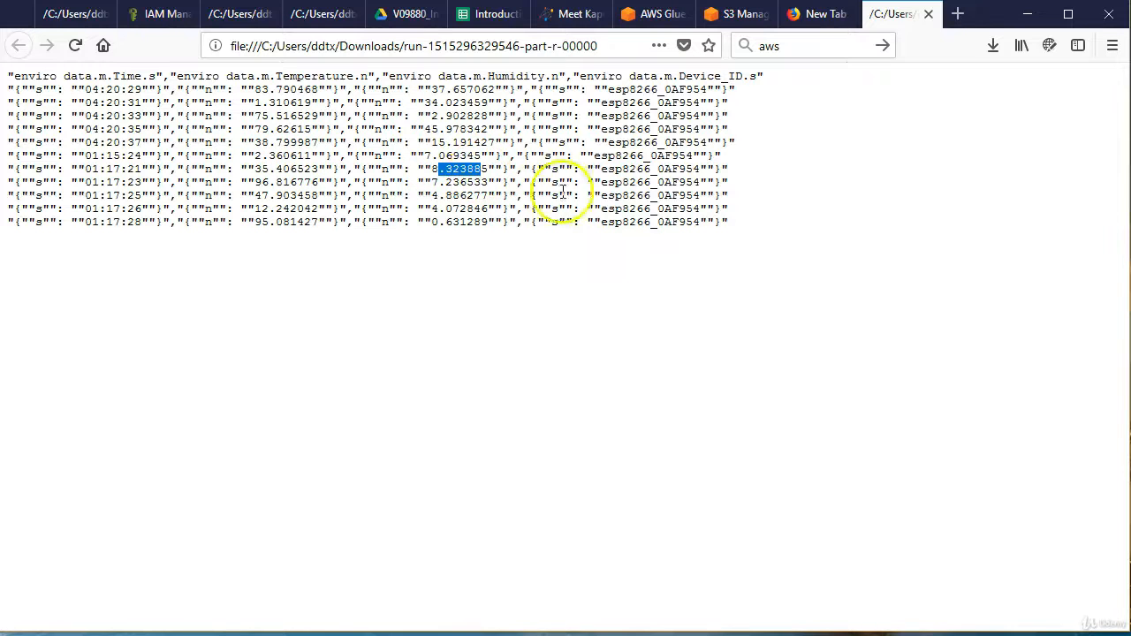
{"action": "left_click_drag", "start_coordinate": [622, 182], "coordinate": [689, 181]}
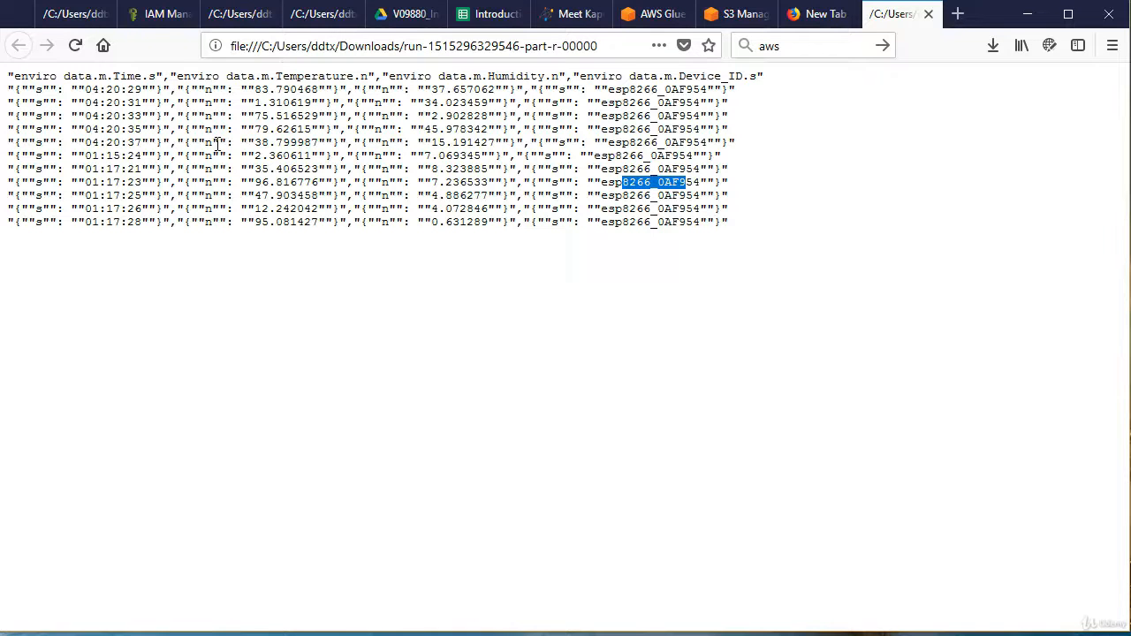
{"action": "left_click", "coordinate": [222, 146]}
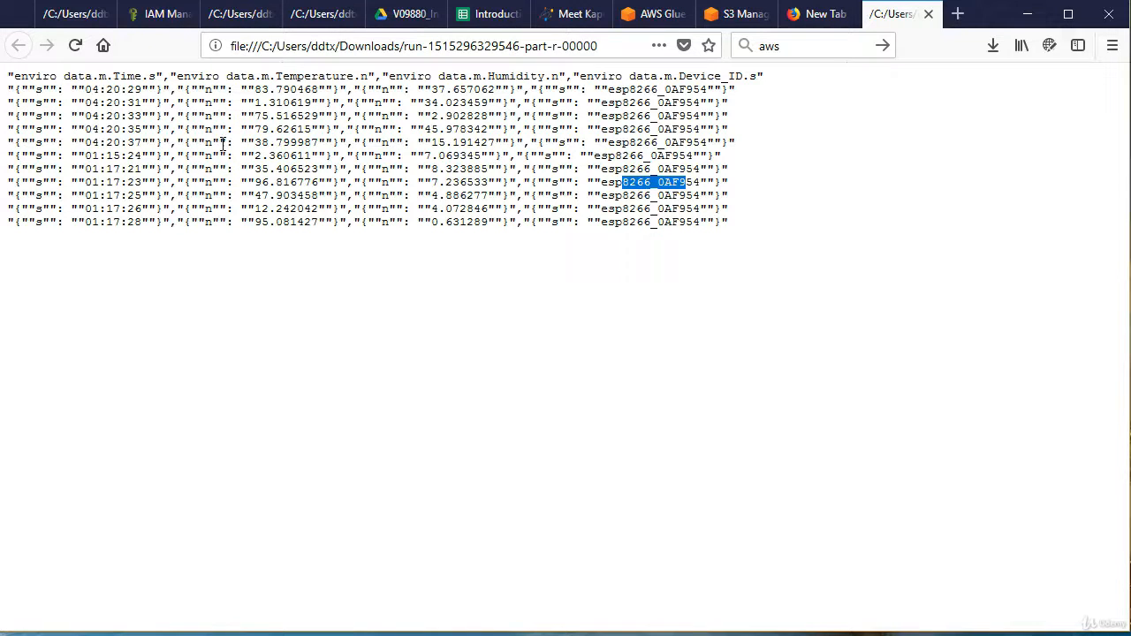